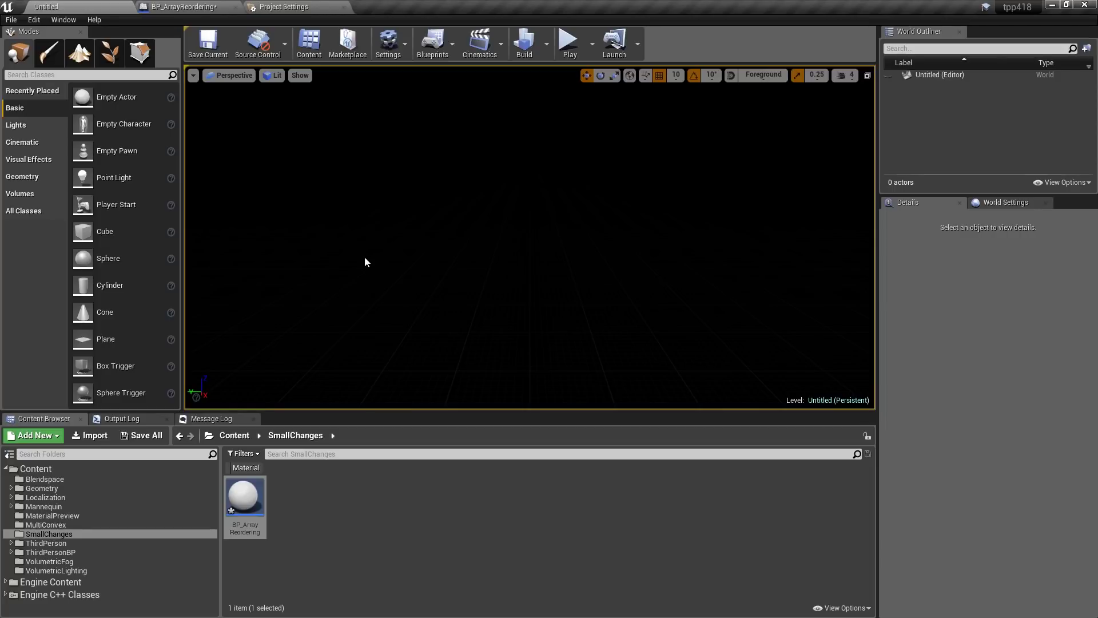
Create a new level from the Default template and select its SkyLight actor
left_click(11, 19)
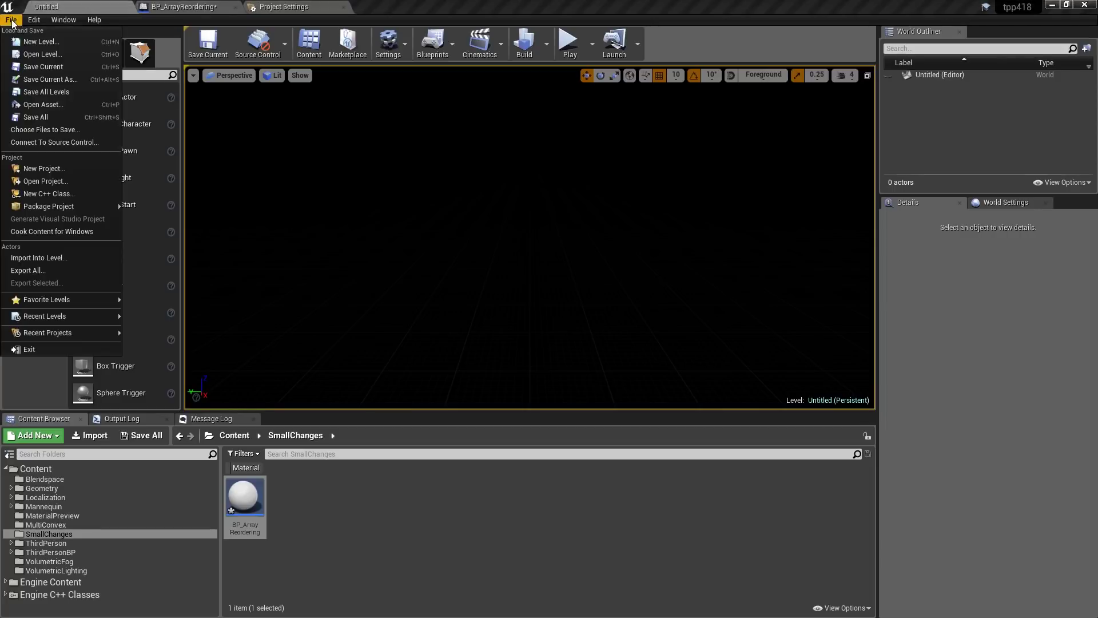
left_click(34, 42)
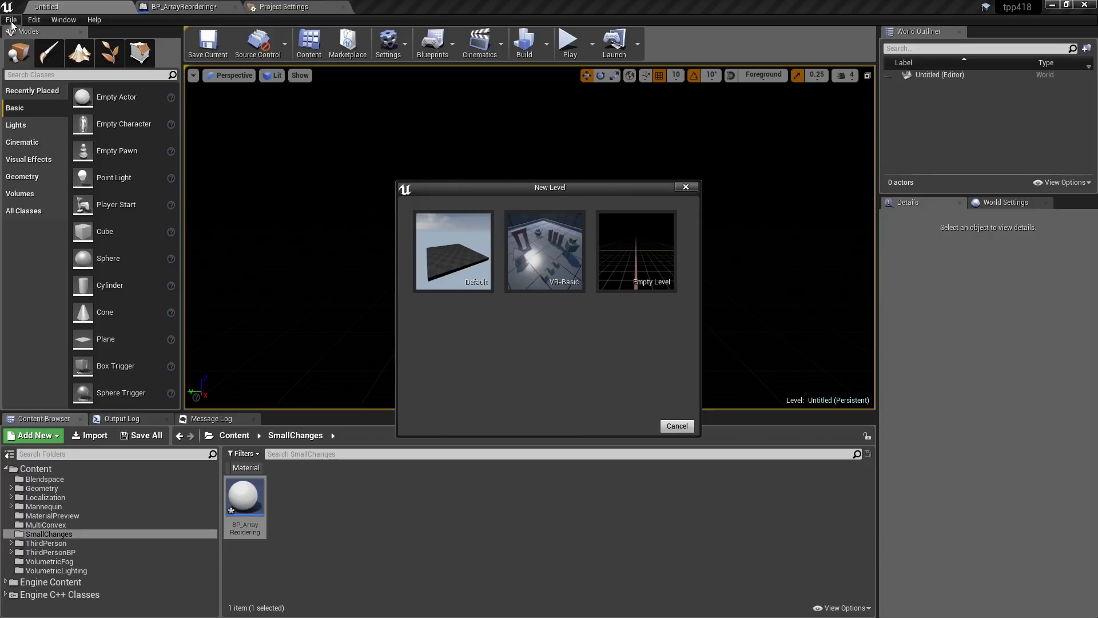
left_click(454, 252)
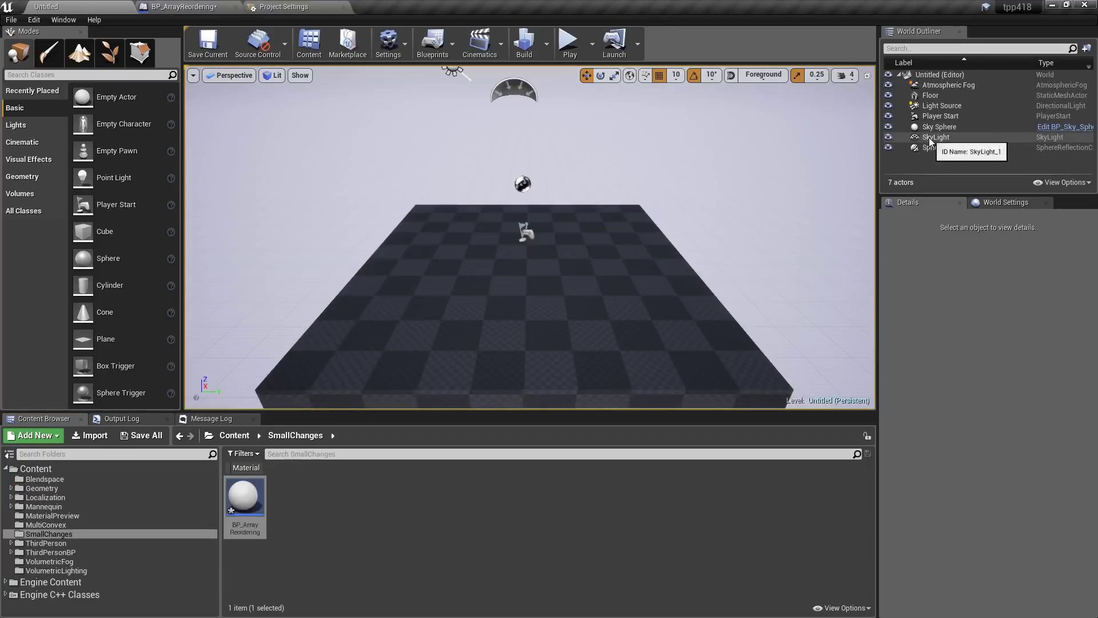
left_click(936, 137)
left_click(935, 148)
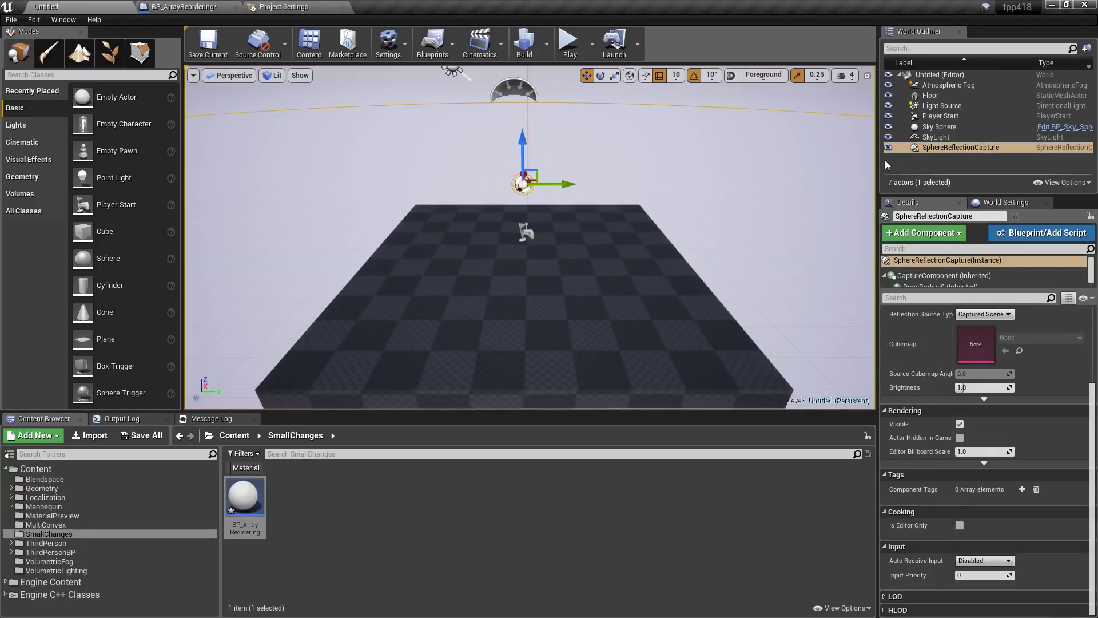
left_click(917, 139)
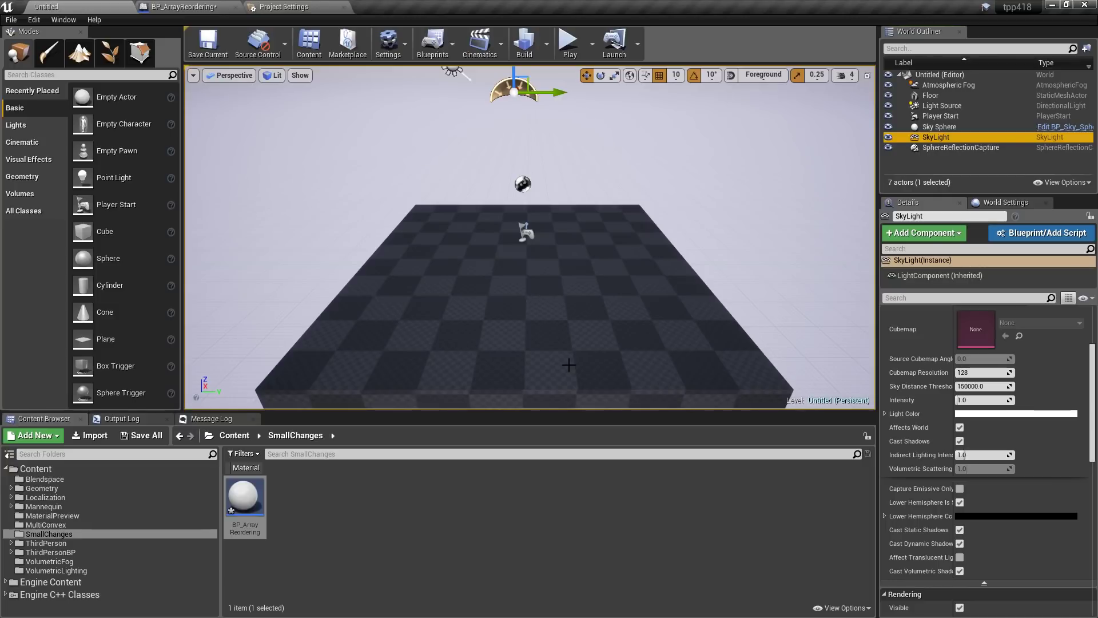
Select Player Start and expand the Actor section's advanced options to show Find Camera Component
left_click(935, 137)
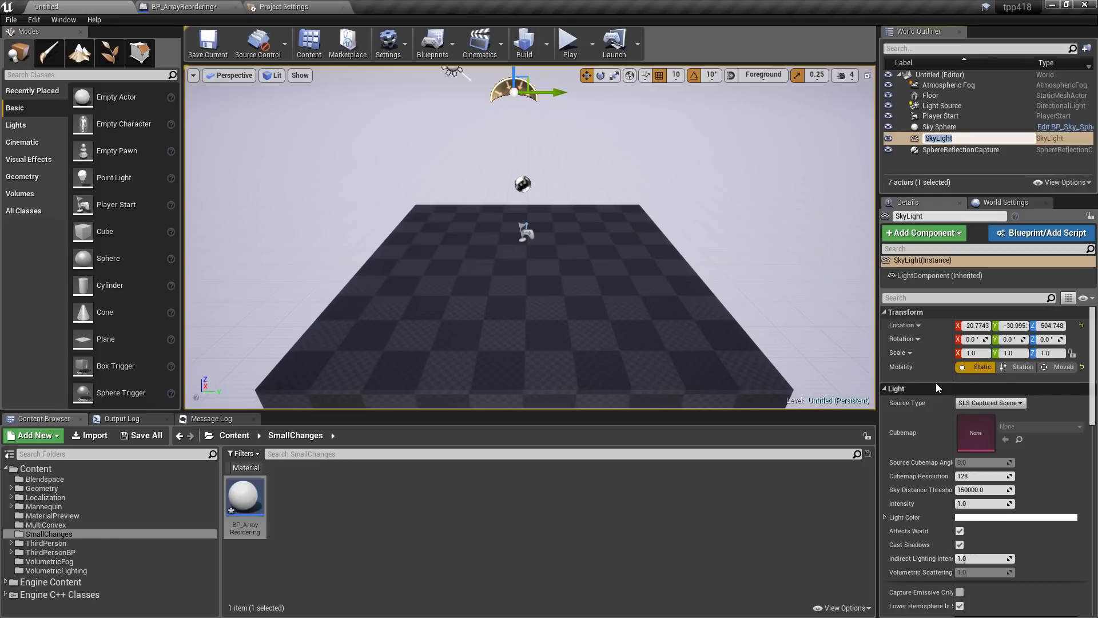
left_click(940, 115)
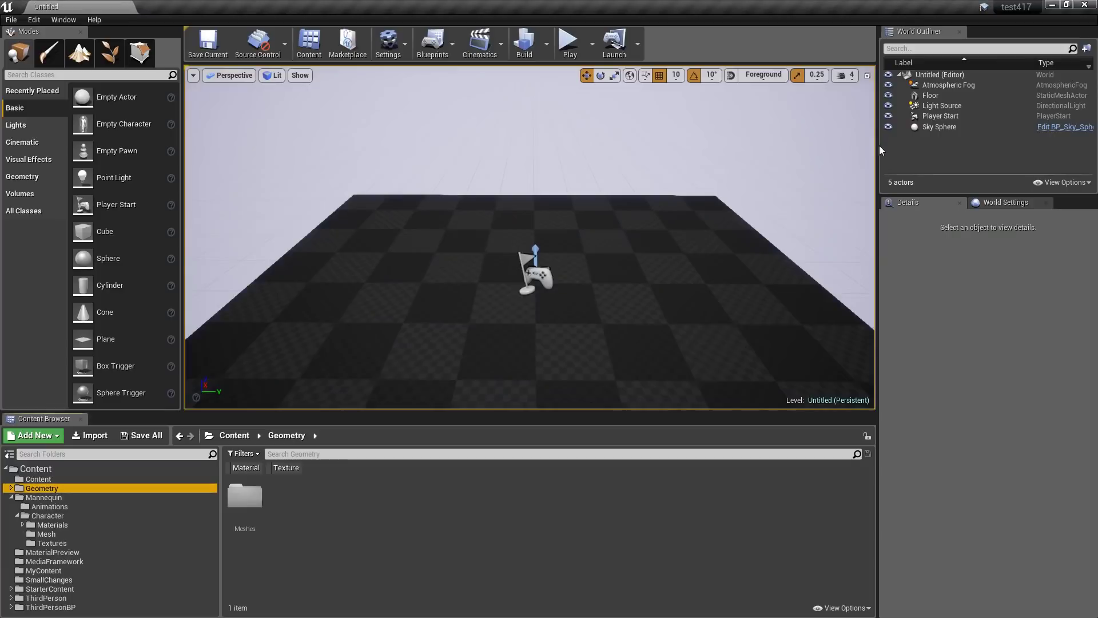
left_click(941, 116)
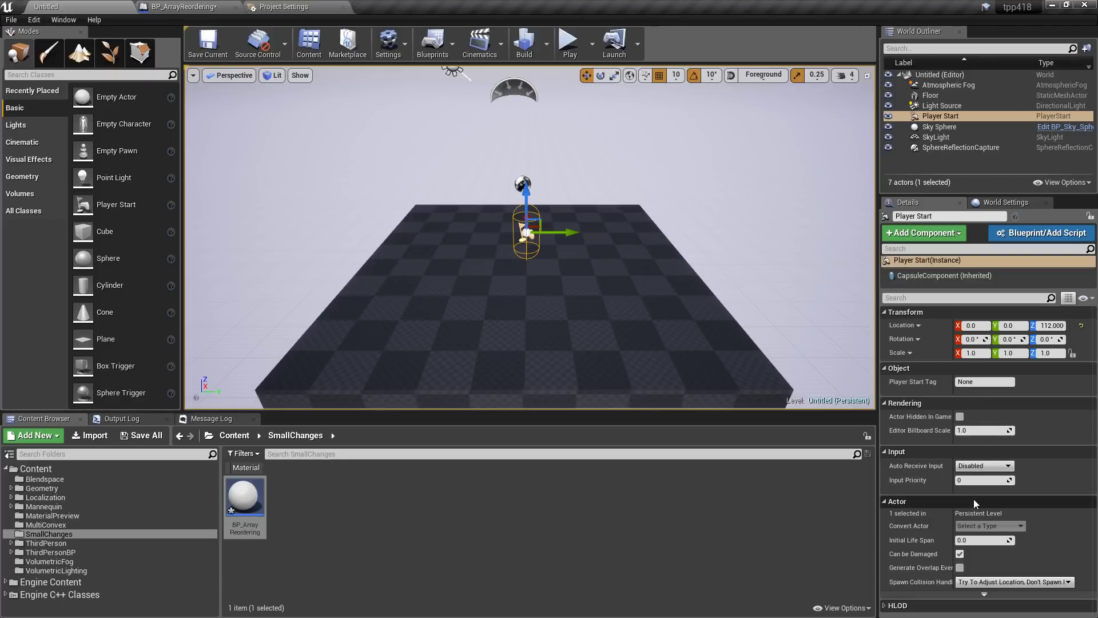
left_click(981, 594)
scroll(983, 583, "down", 2)
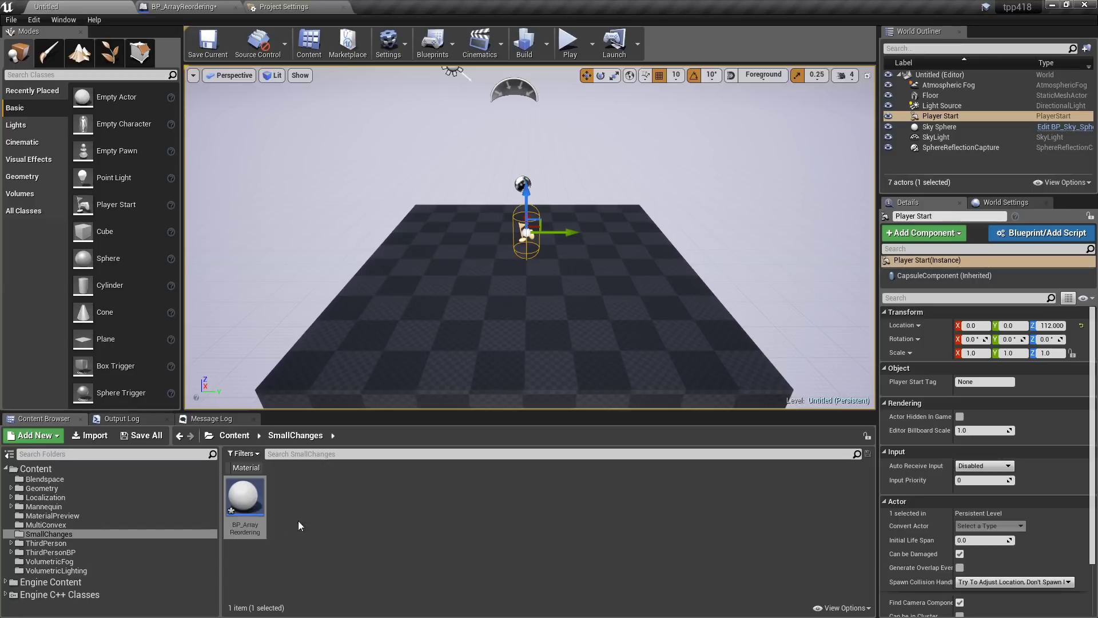
Reorder BP_ArrayReordering's Test Array defaults to One, Two, Three, Four, Five and save
double_click(245, 498)
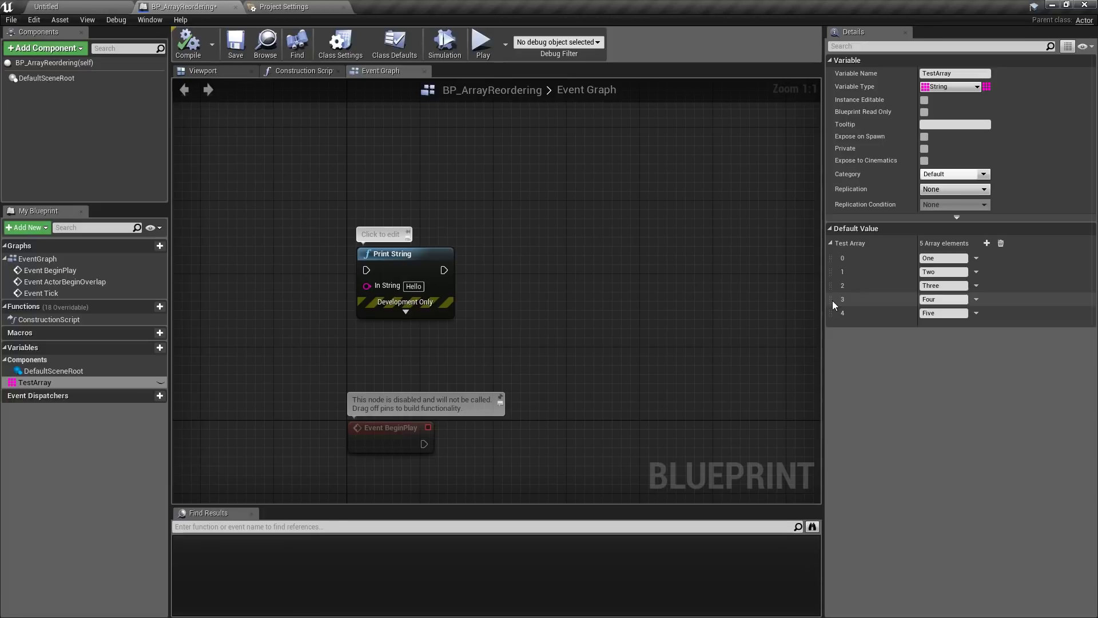
left_click_drag(832, 300, 830, 258)
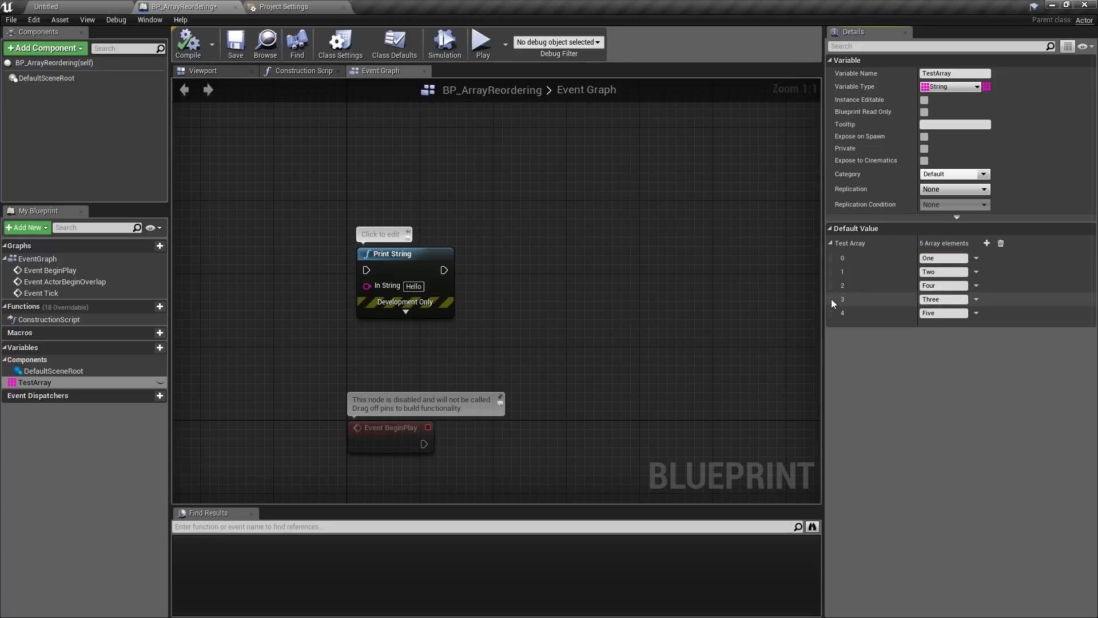
left_click_drag(831, 300, 831, 286)
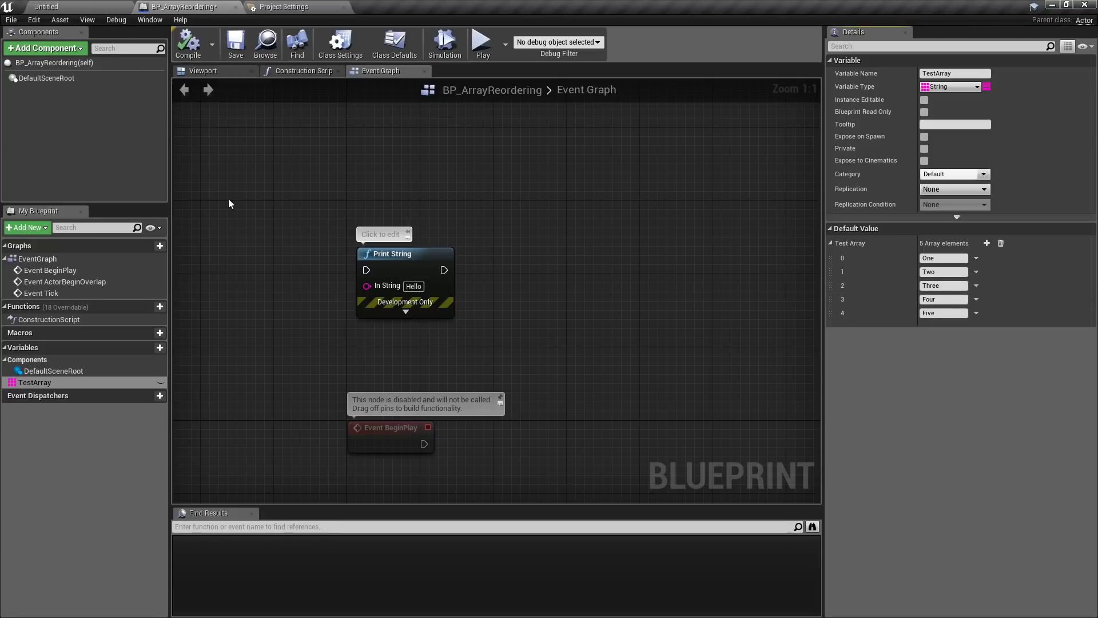
left_click(235, 43)
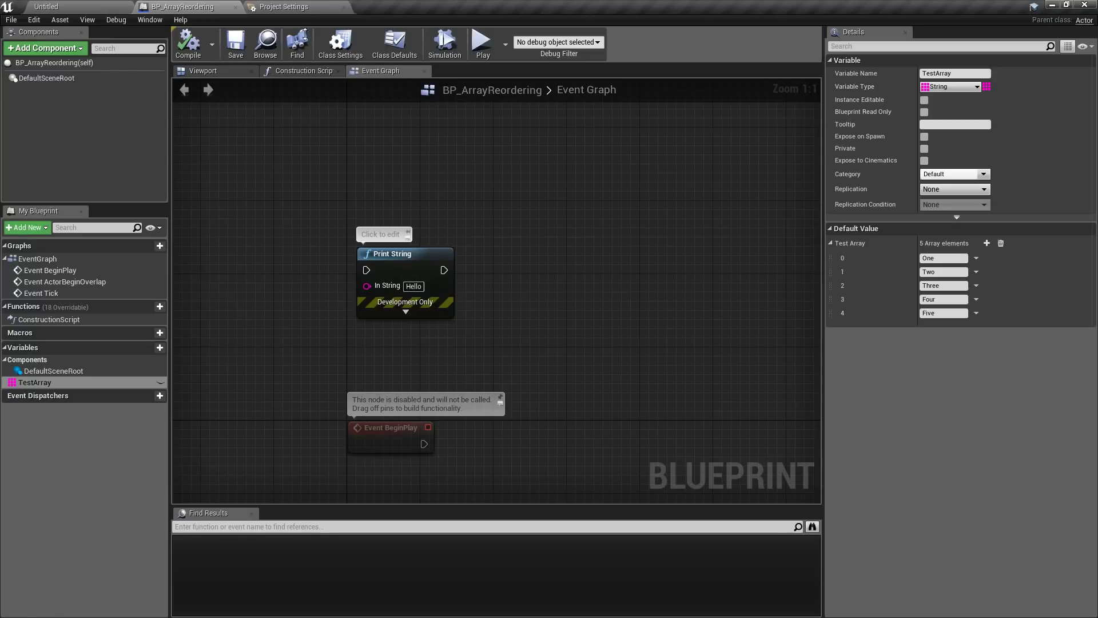
In Widget Designer (Team) settings, swap Debug Resolutions so 3840x2160 precedes 3440x1440
left_click(302, 6)
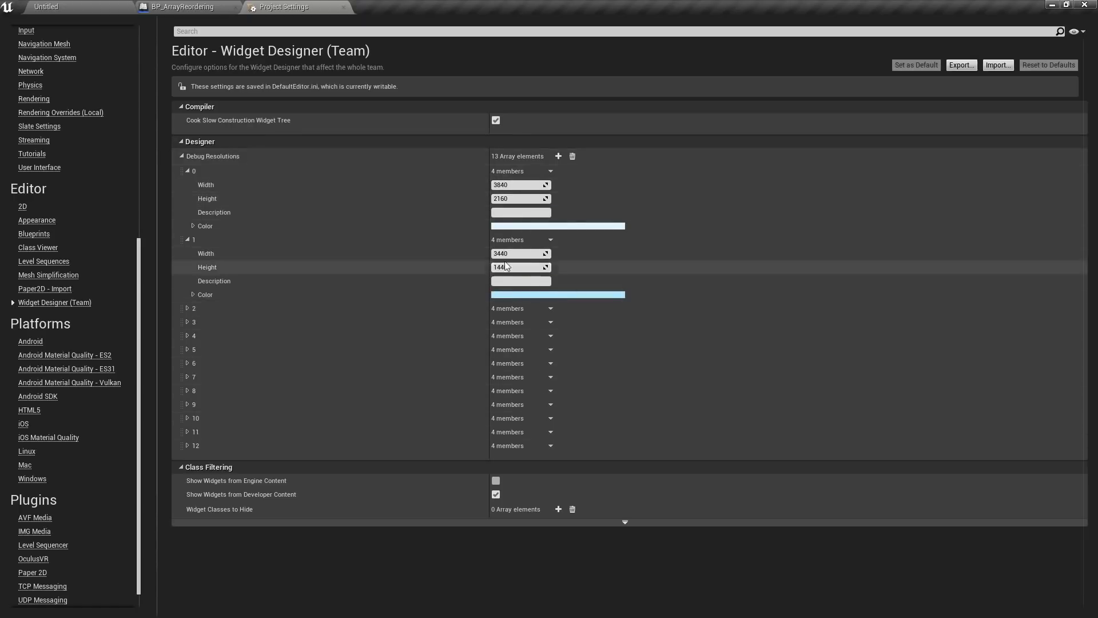
left_click_drag(183, 239, 180, 171)
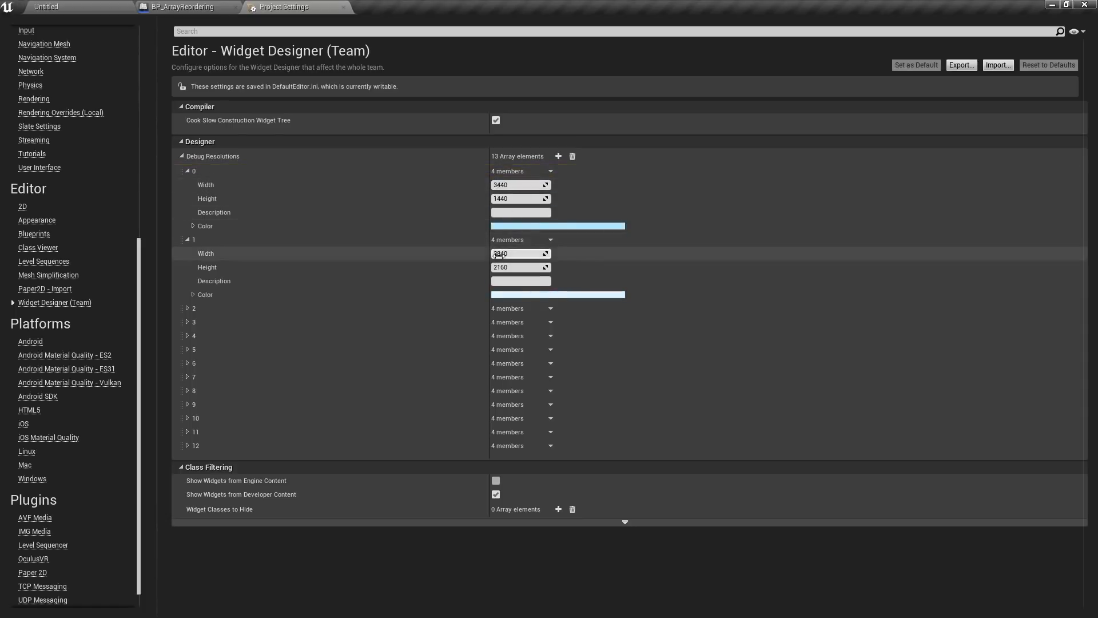
left_click_drag(181, 239, 178, 169)
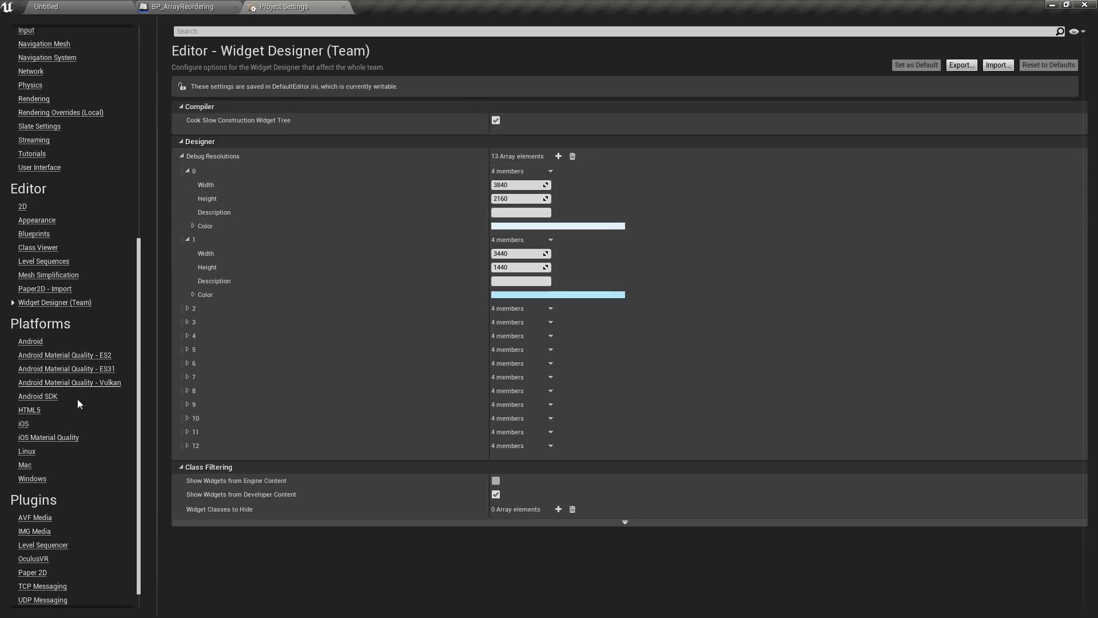
Show the Windows platform page in Project Settings
scroll(22, 433, "down", 1)
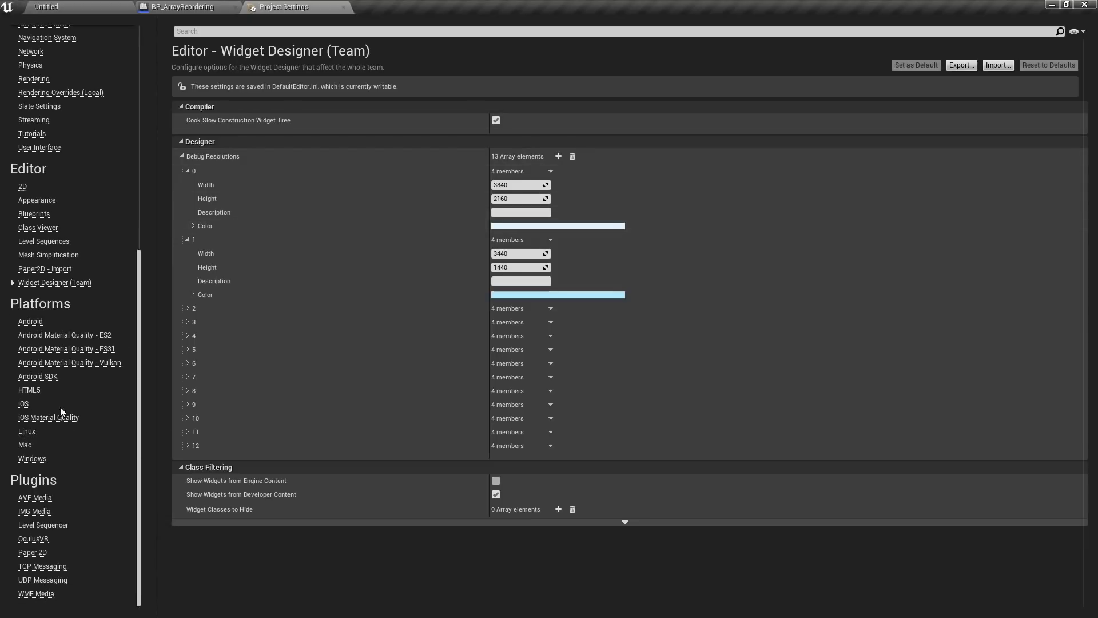
left_click(34, 459)
scroll(390, 386, "down", 3)
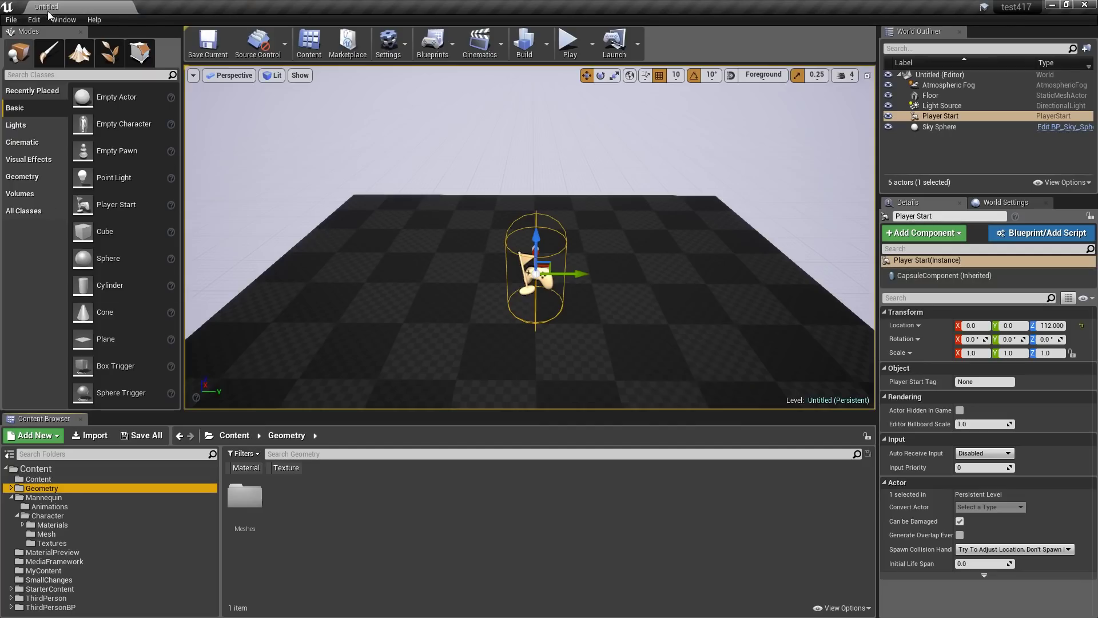
In the older project's settings, view Windows Audio options and the Audio Device list
left_click(34, 19)
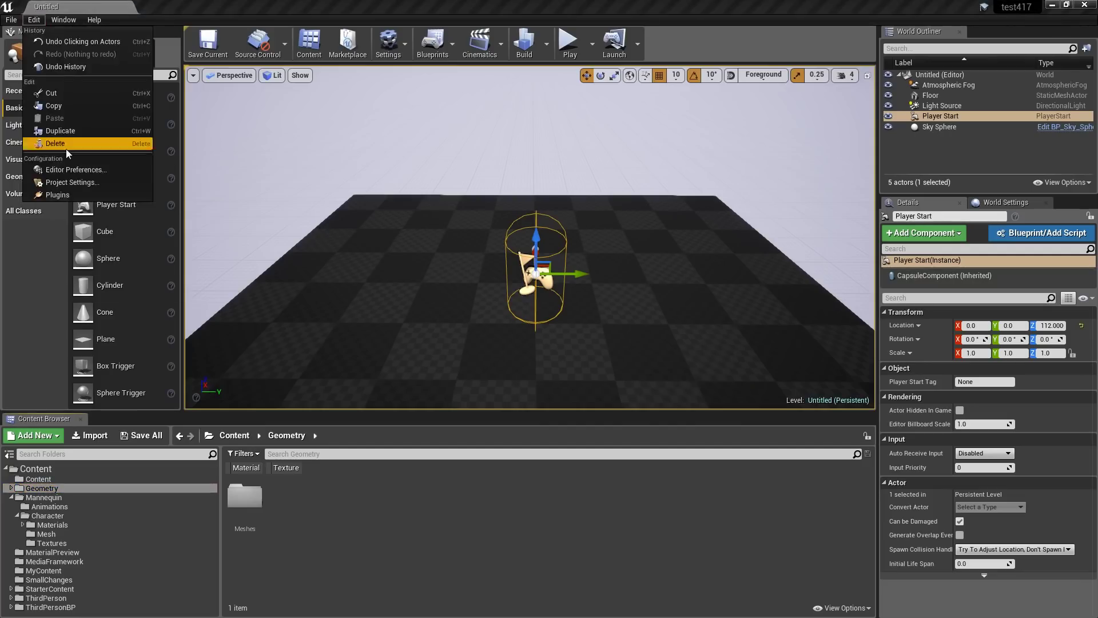
left_click(71, 182)
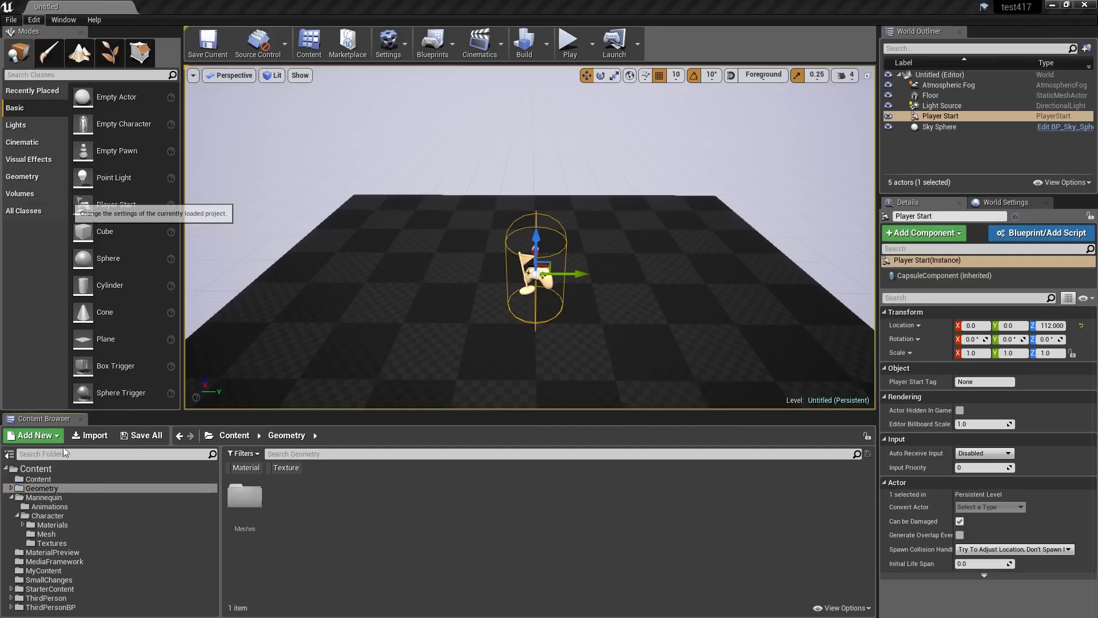
scroll(63, 450, "down", 5)
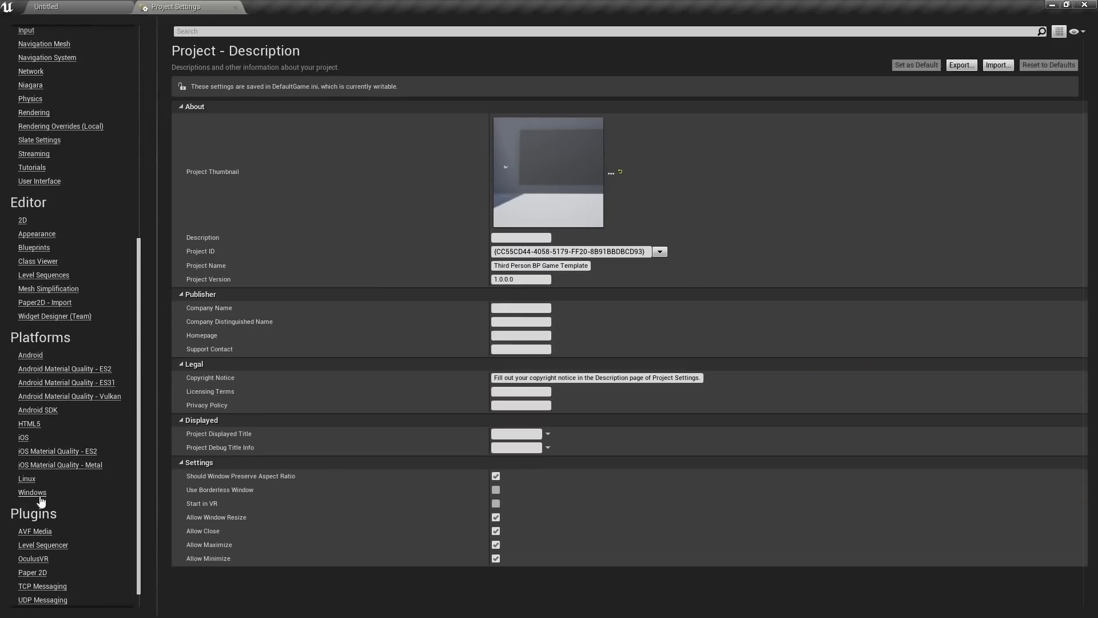
left_click(40, 495)
scroll(424, 443, "down", 3)
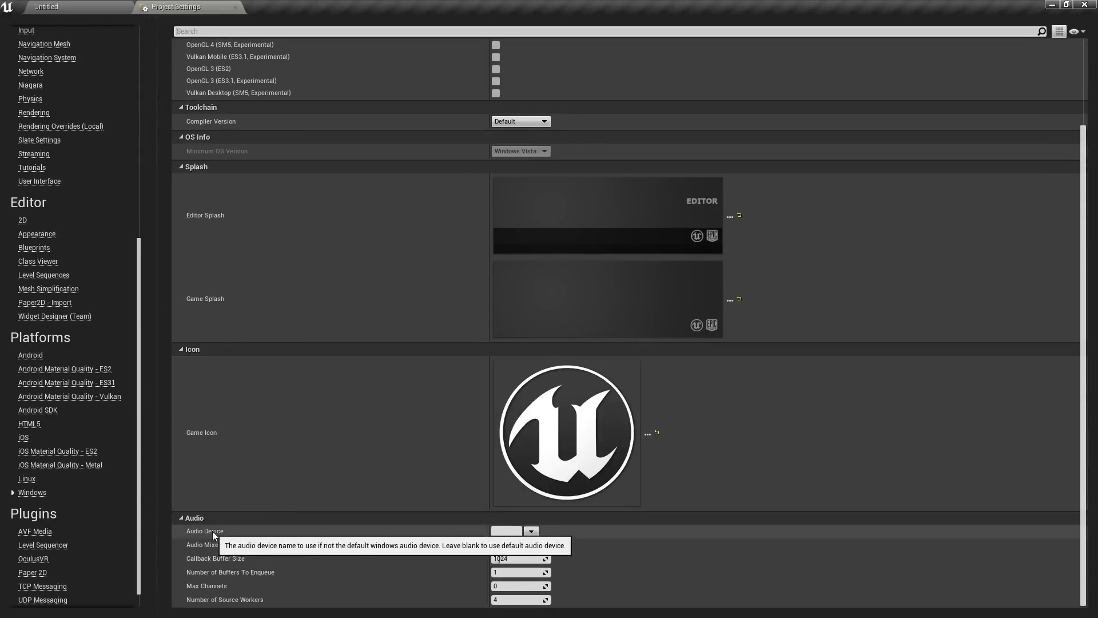
left_click(532, 531)
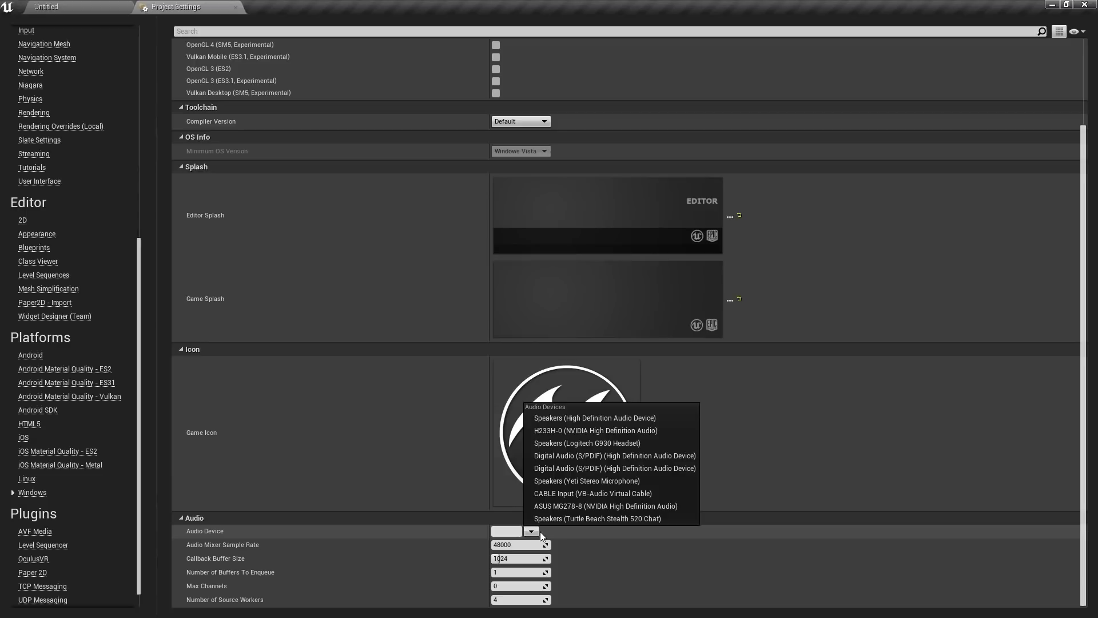
left_click(539, 531)
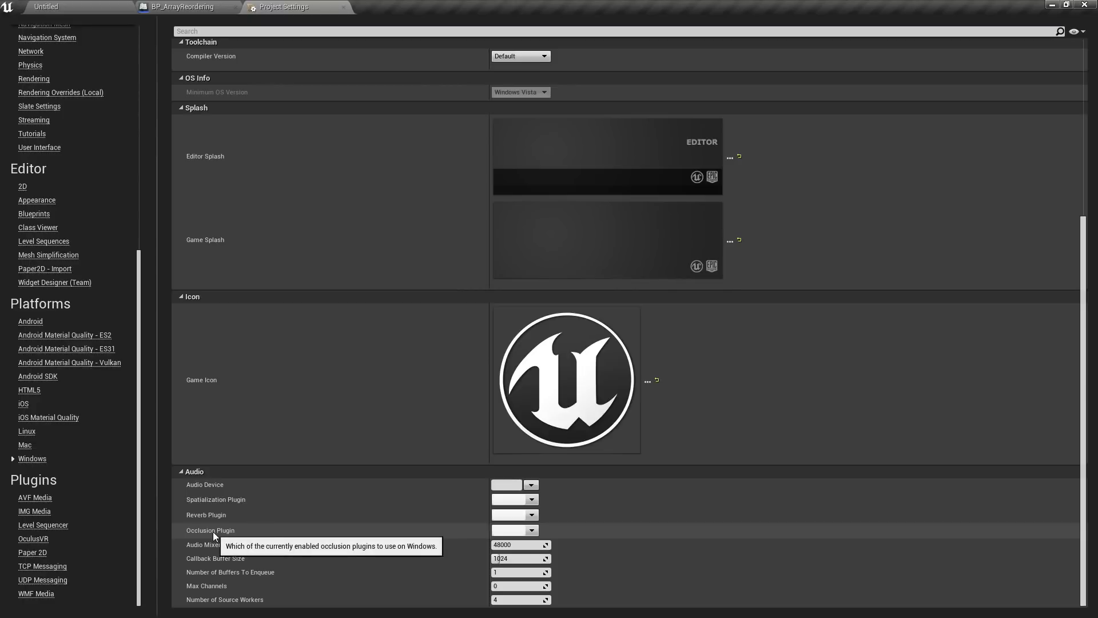
left_click(532, 500)
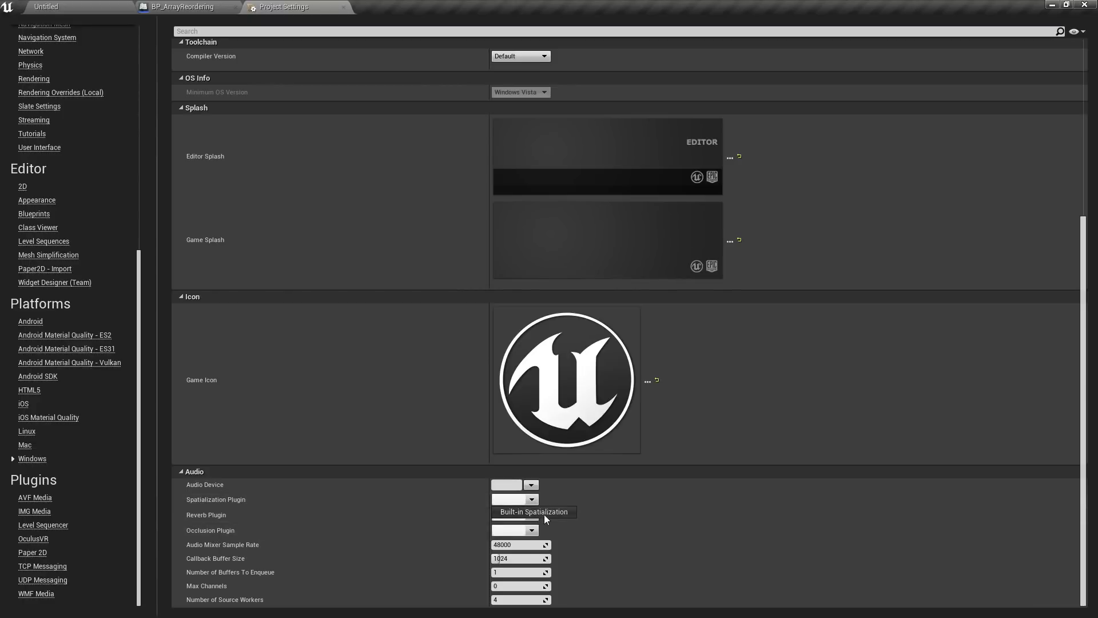
left_click(544, 513)
Close Project Settings and reopen the BP_ArrayReordering blueprint
left_click(343, 7)
left_click(235, 8)
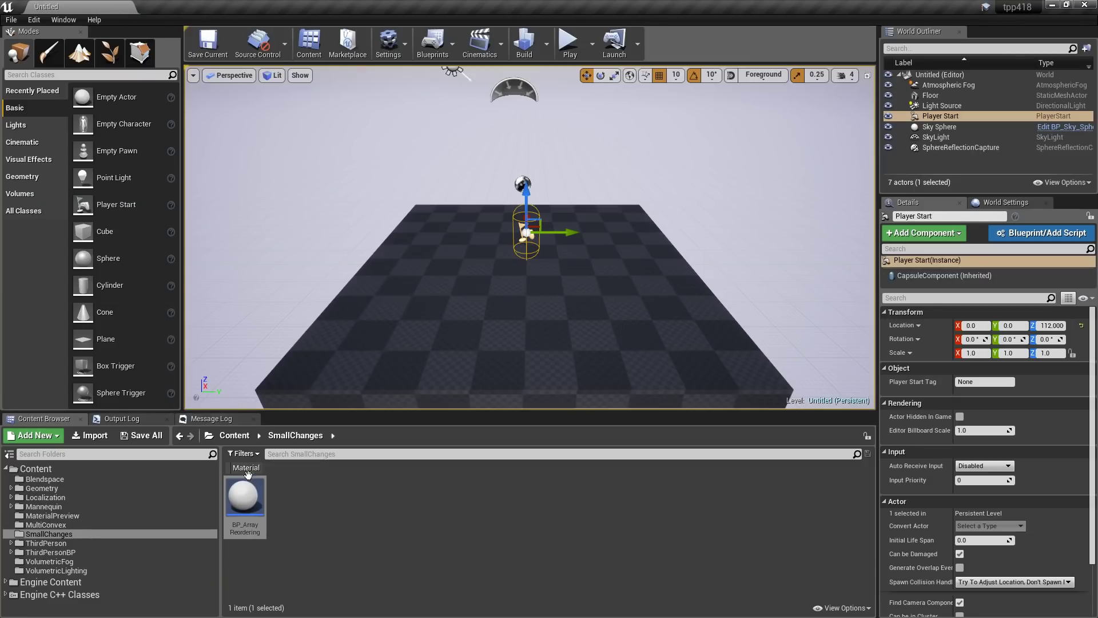
double_click(243, 495)
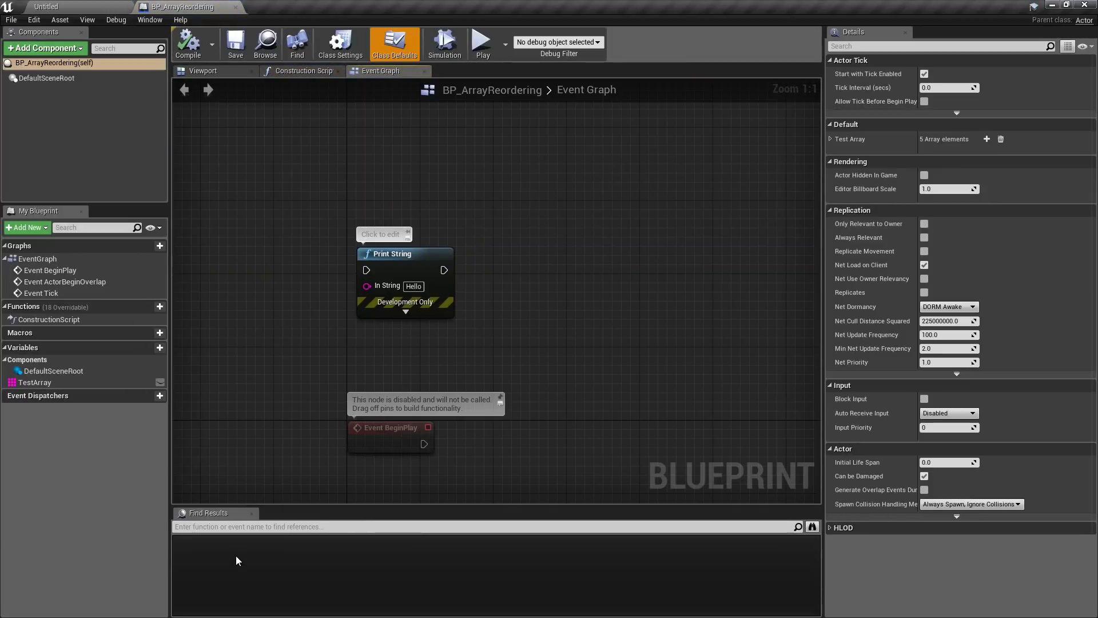
Find references to the Print String node and centre the graph on the result
right_click(394, 265)
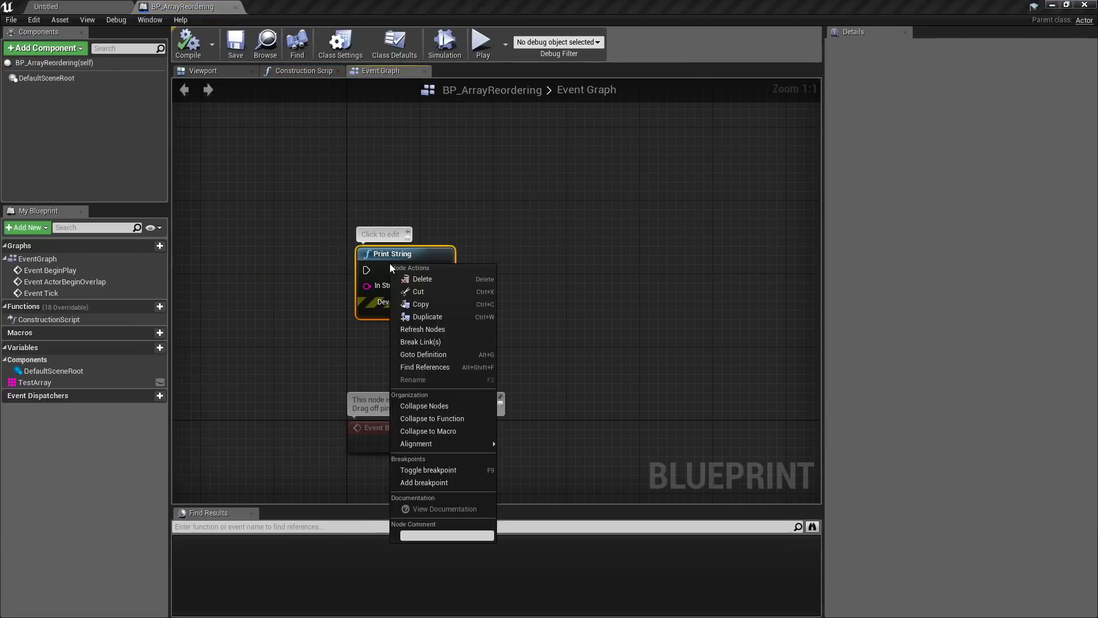
left_click(437, 373)
left_click(210, 549)
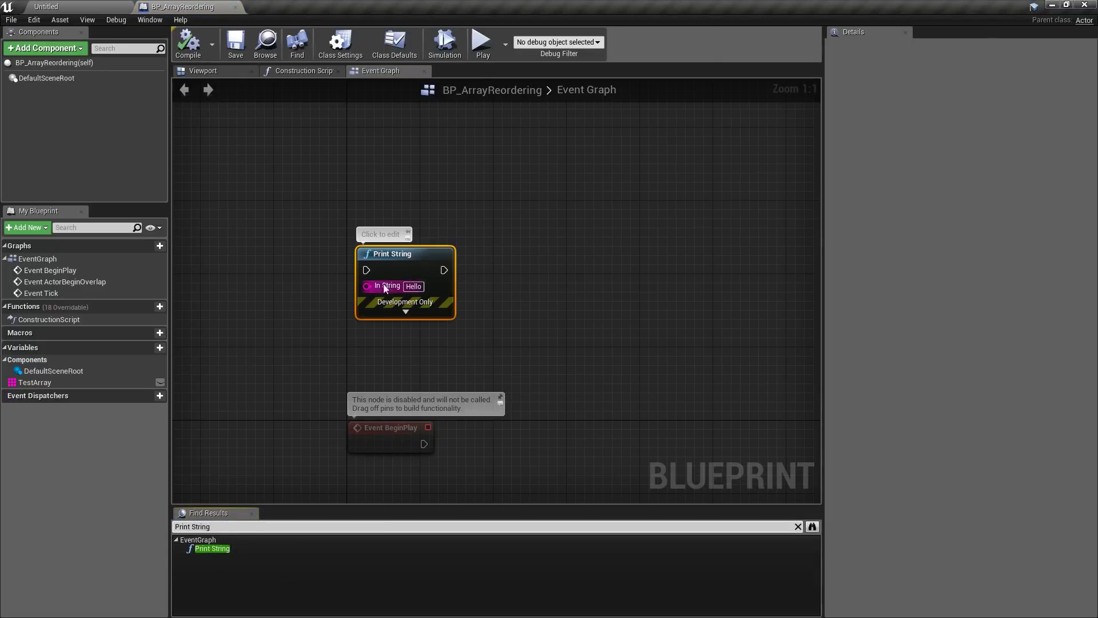
left_click(215, 549)
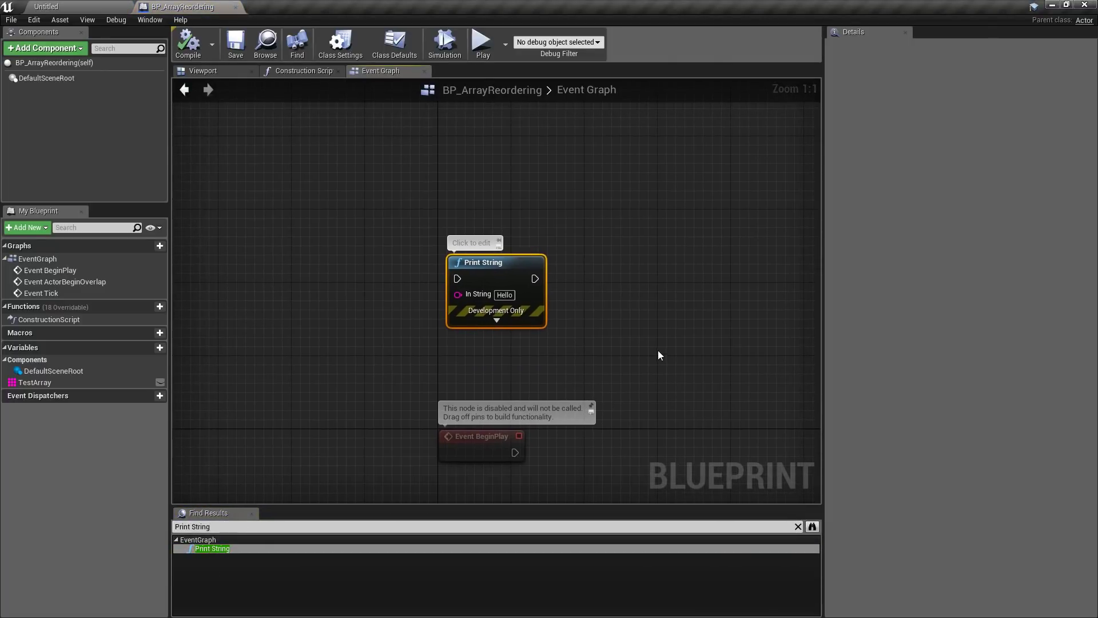
Search all Blueprints for Print String, dock the results in the level editor, and clear the search
left_click(812, 526)
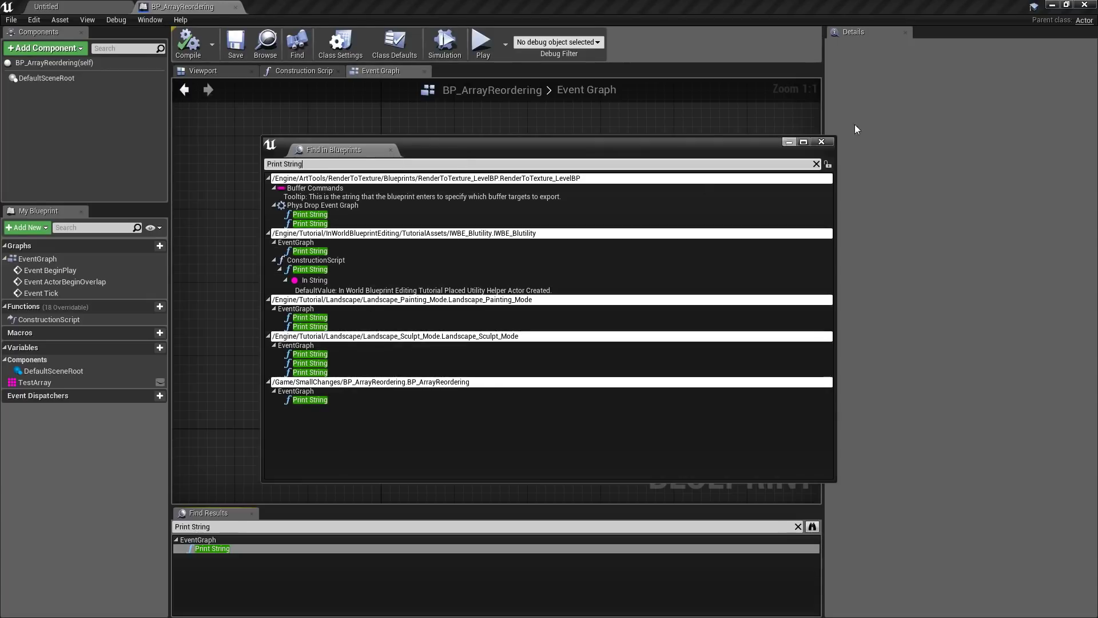
left_click_drag(369, 150, 314, 424)
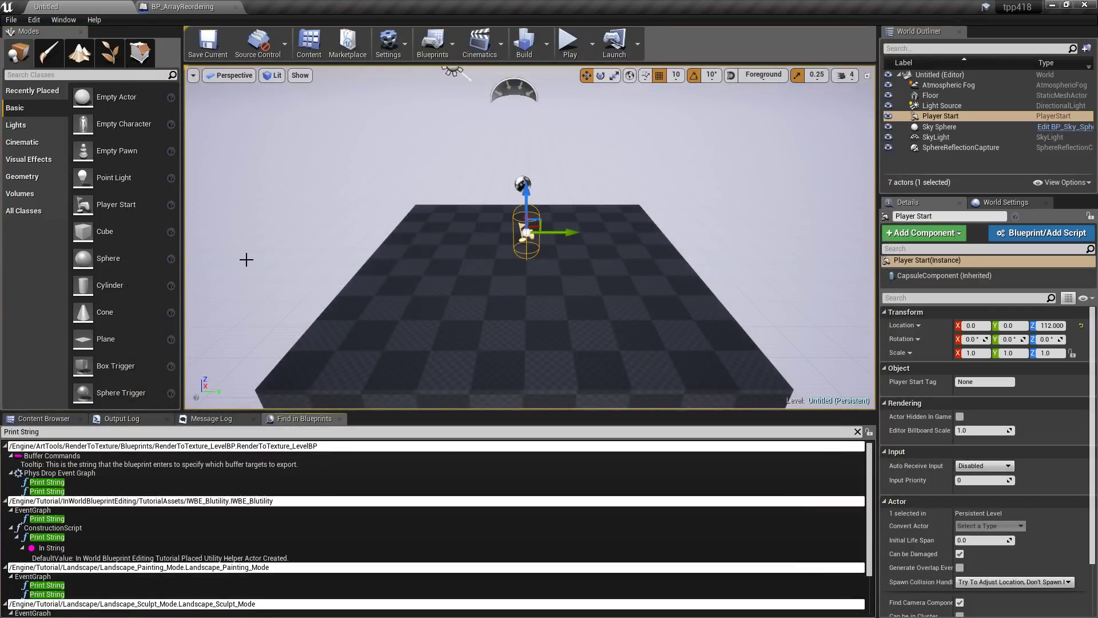
left_click(62, 20)
mouse_move(114, 231)
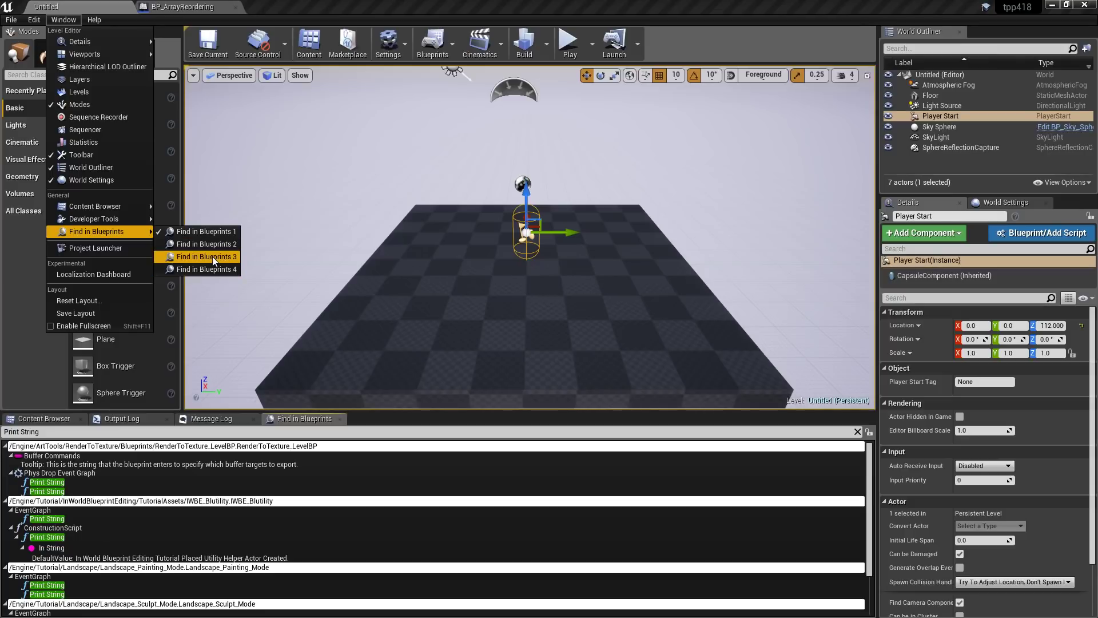
left_click(857, 432)
left_click(858, 432)
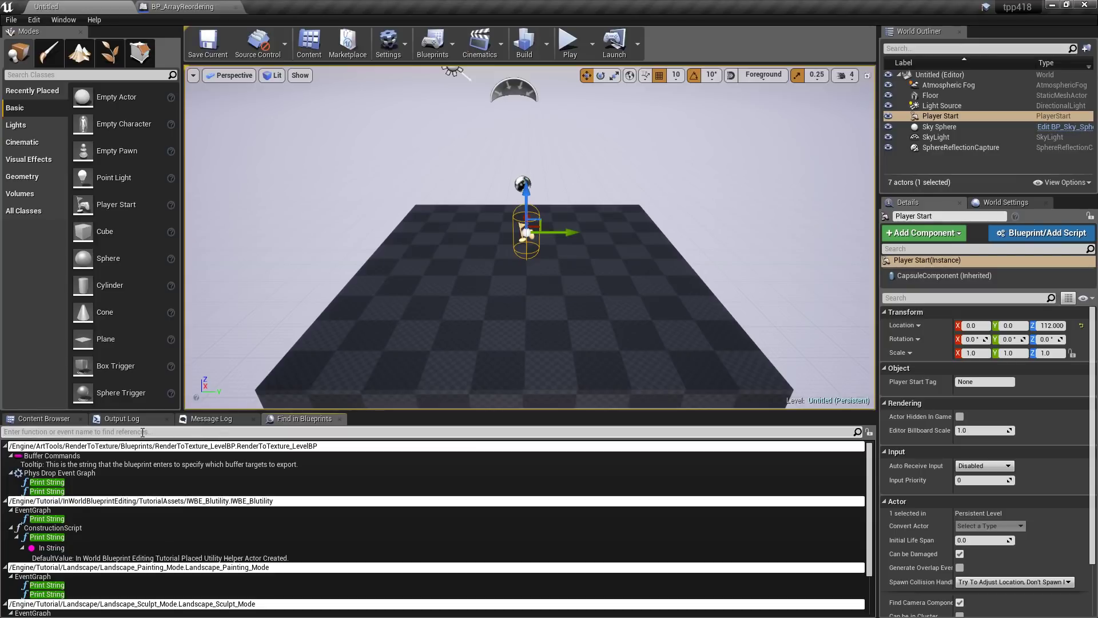
Search Blueprints for Print String and browse the results, including the In String entry
type("Print String")
scroll(133, 519, "down", 2)
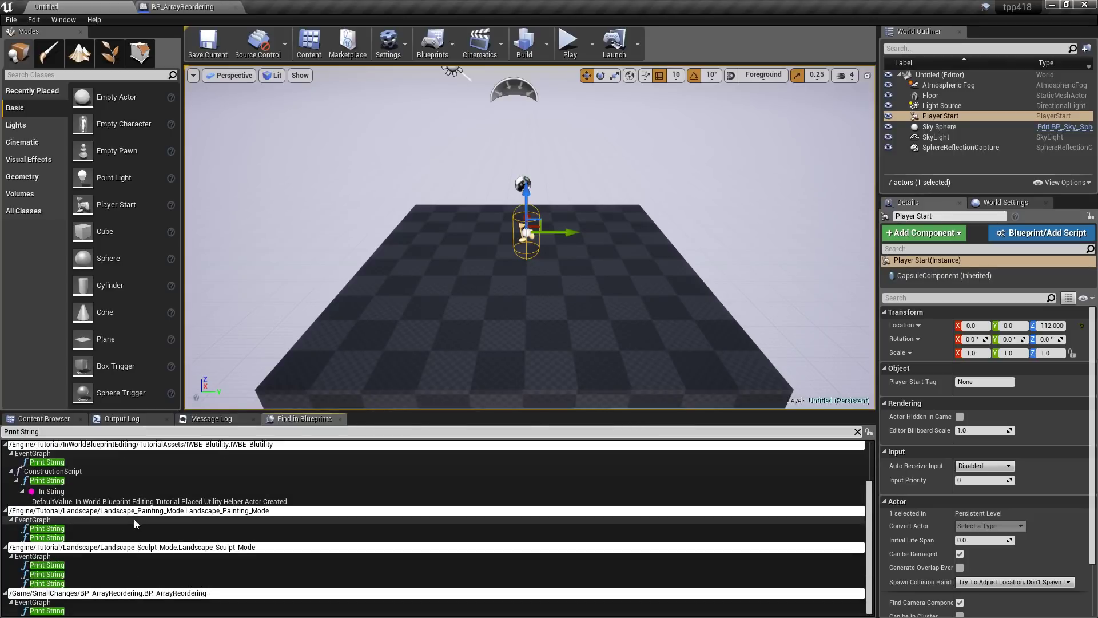
scroll(55, 536, "up", 2)
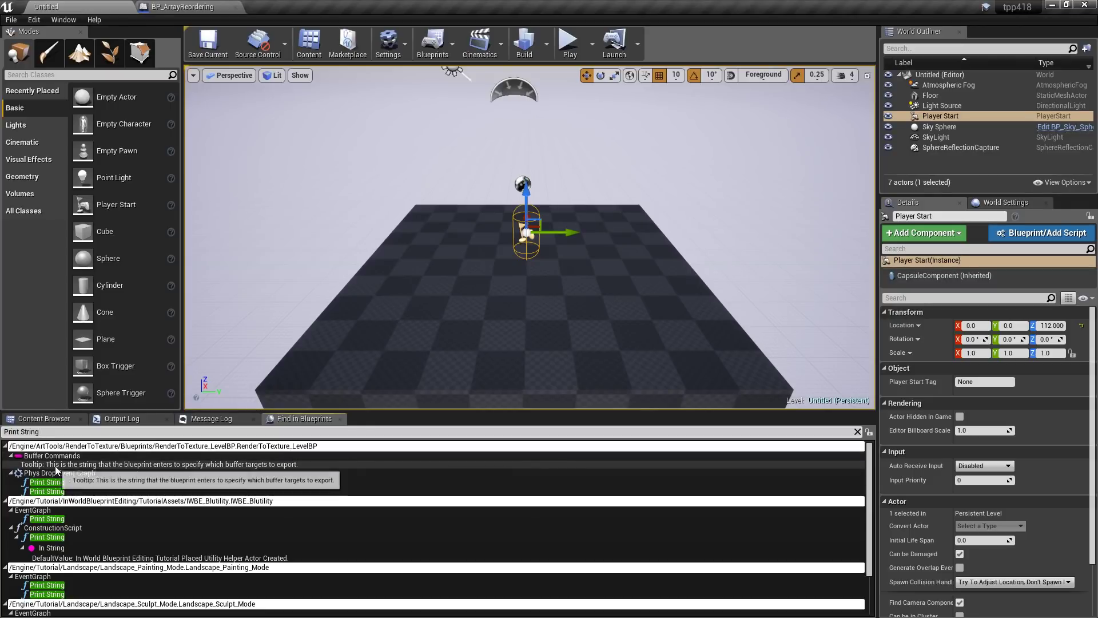
scroll(74, 568, "down", 2)
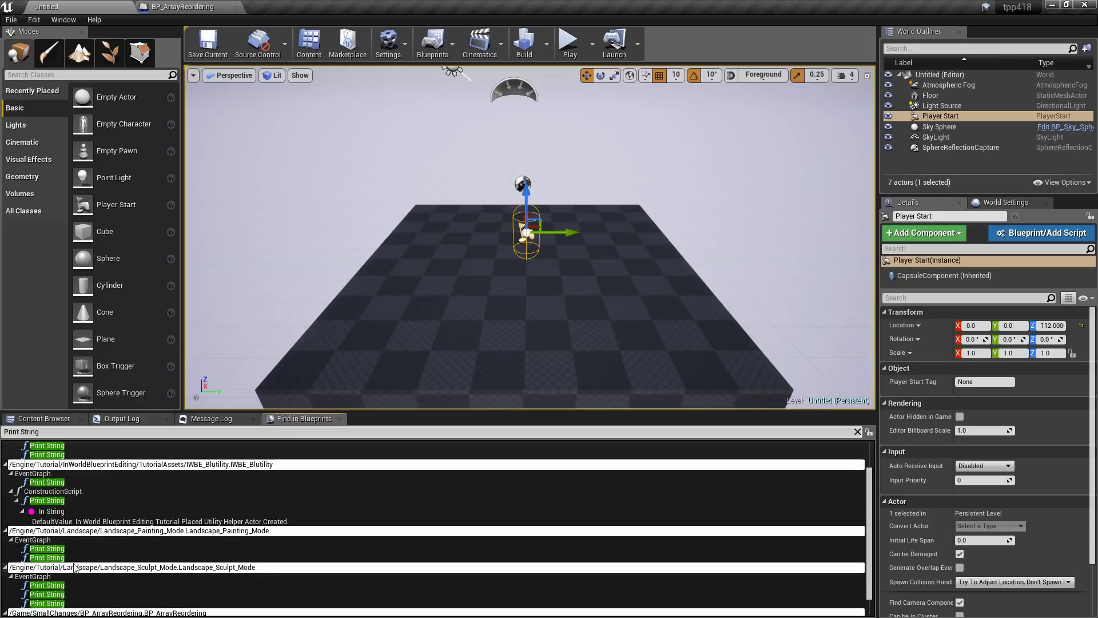
left_click(59, 512)
scroll(77, 536, "up", 2)
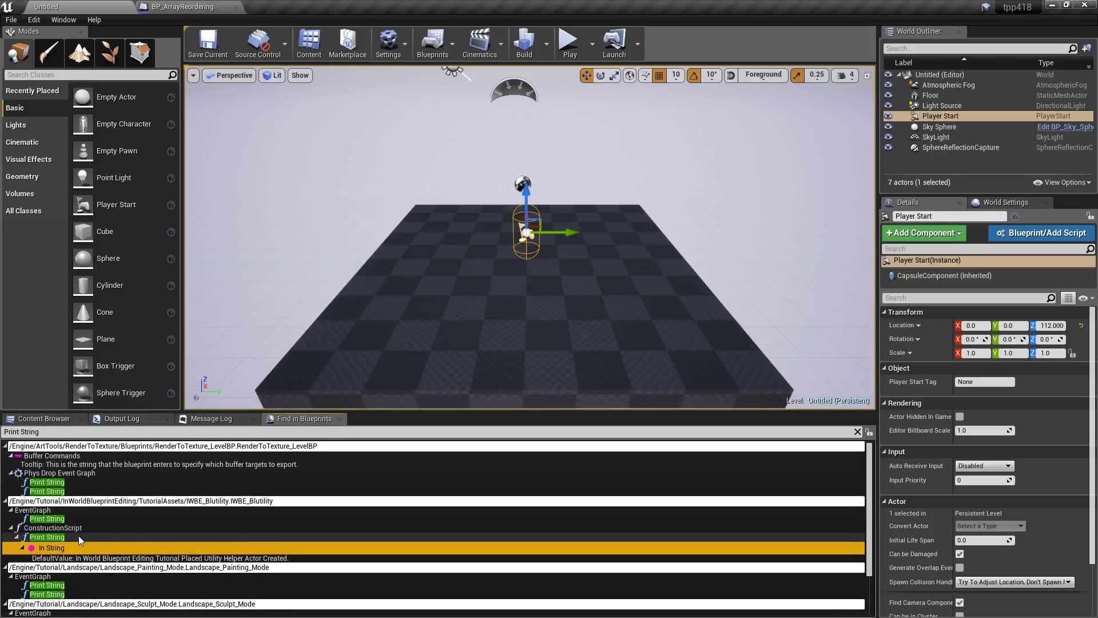
Wrap the query in quotes as "Print String" and review the exact-match results
left_click(53, 432)
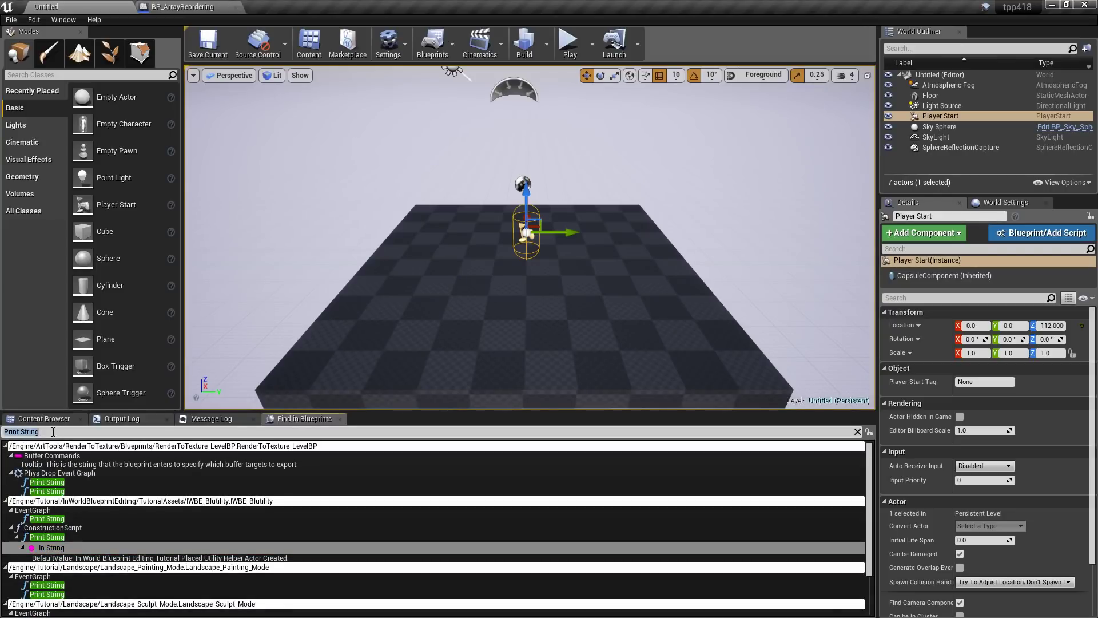
key("Home")
type("\"")
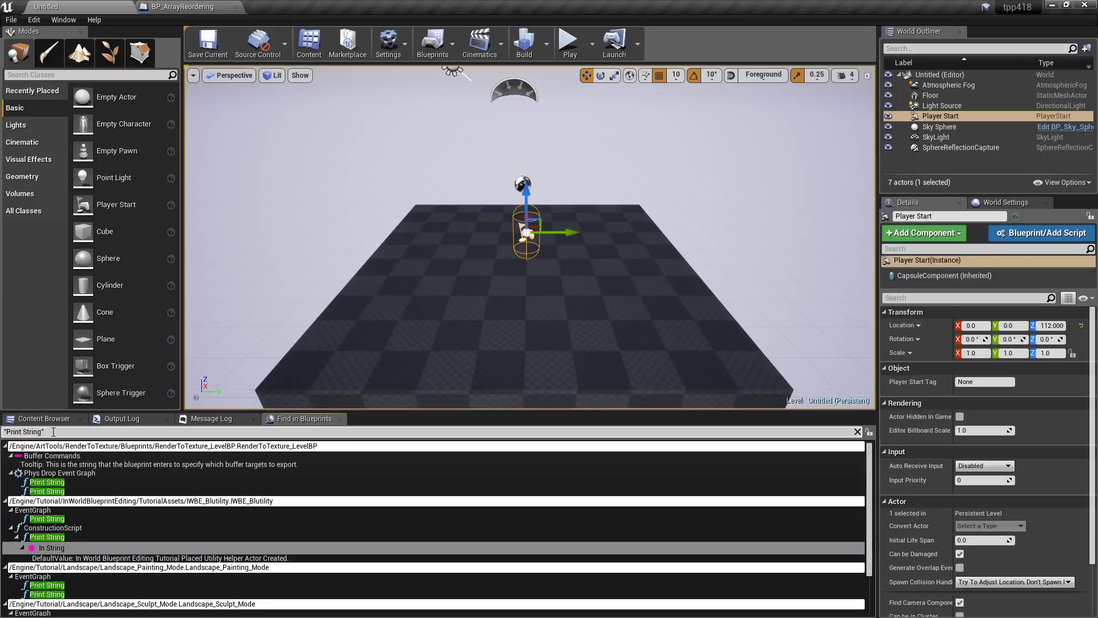
type("\"")
key("Return")
left_click(52, 501)
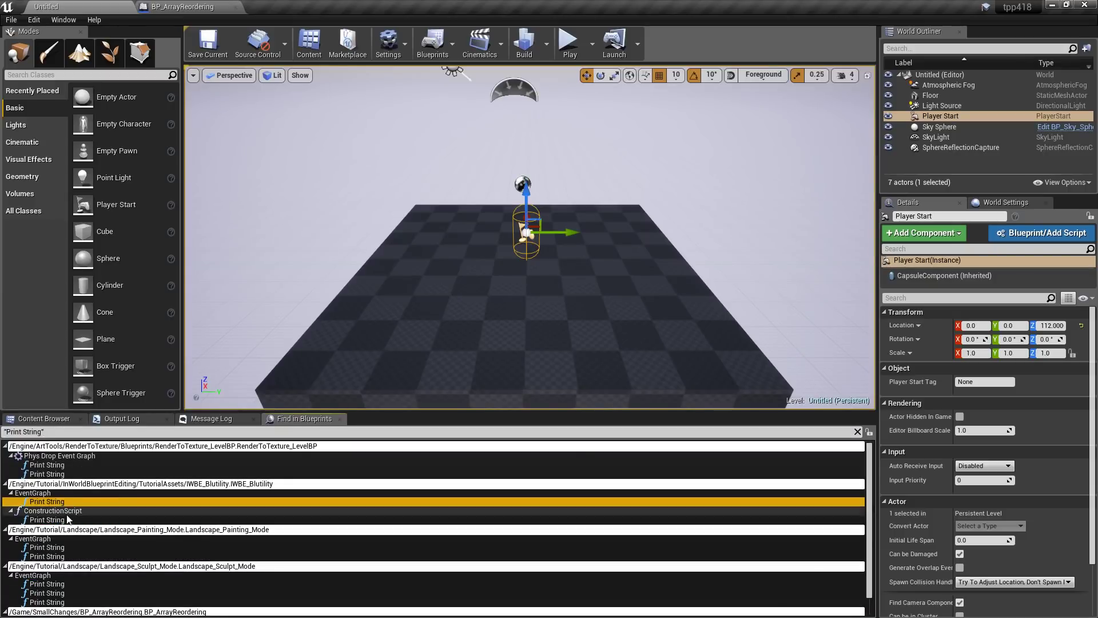
left_click(57, 520)
scroll(78, 572, "down", 1)
scroll(83, 572, "up", 1)
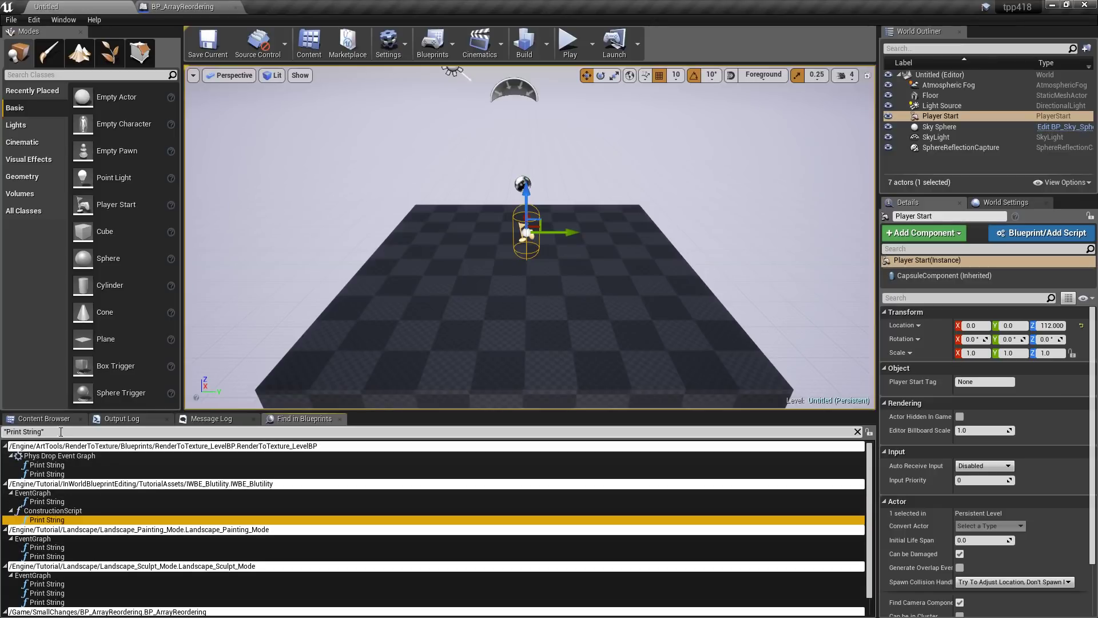
Replace the query with "String and run the search
left_click(3, 432)
left_click_drag(90, 430, 3, 440)
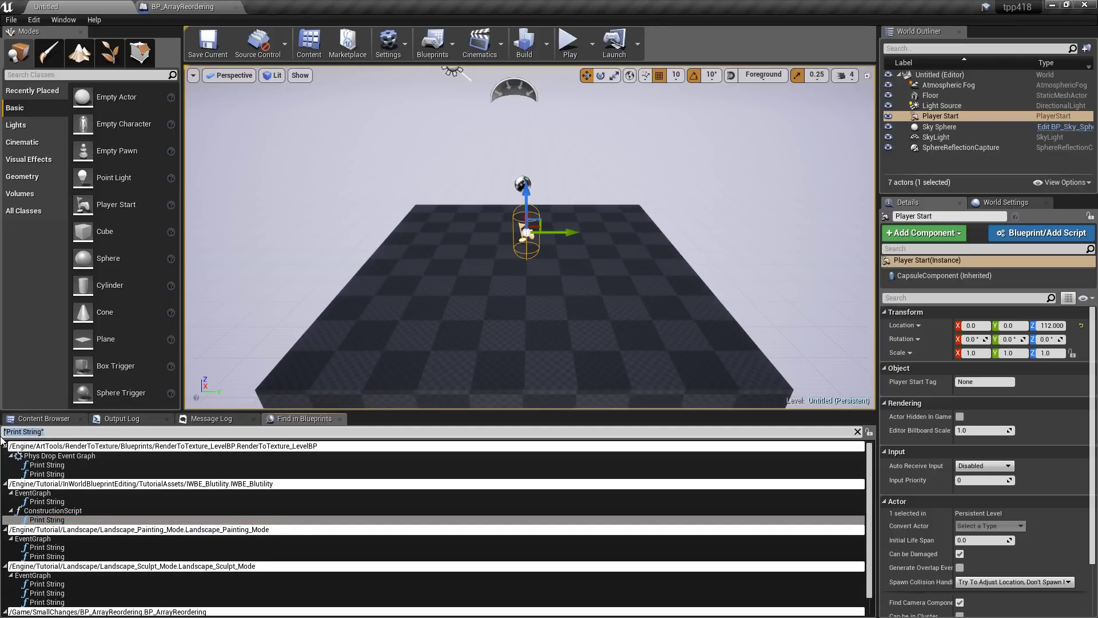
type("\"String")
key("Return")
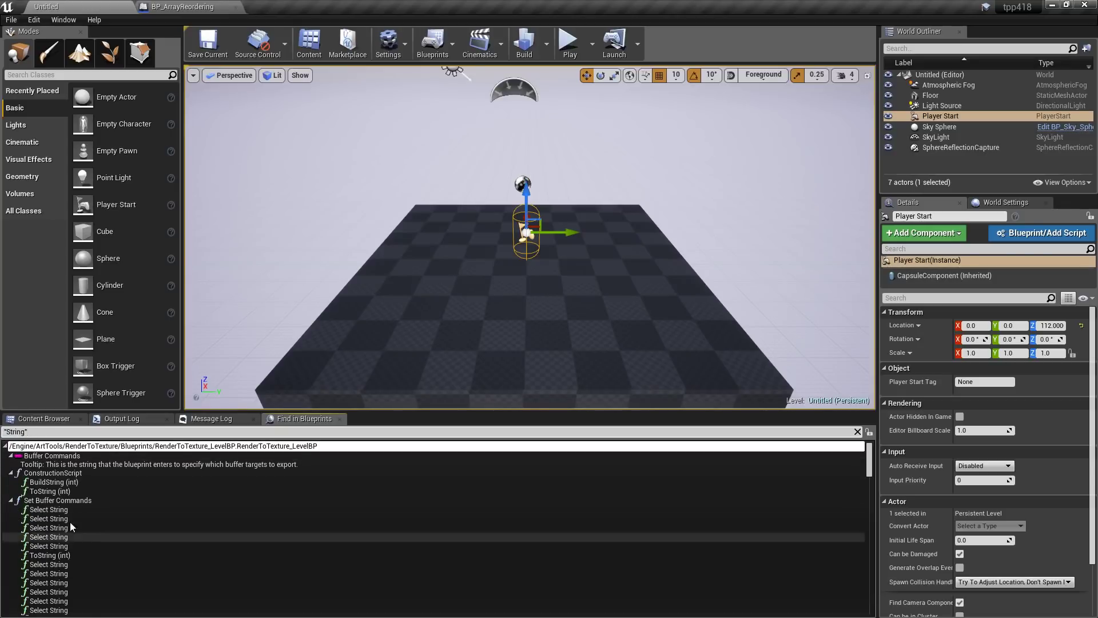
Try the + include operator on the String query, then remove it and rerun
type("+")
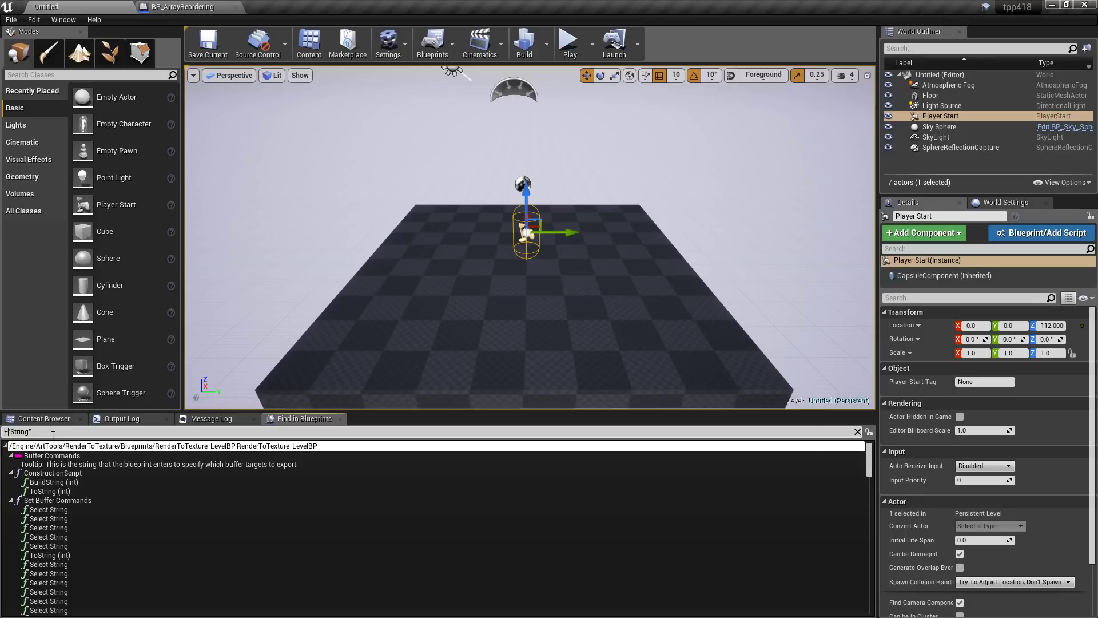
key("Return")
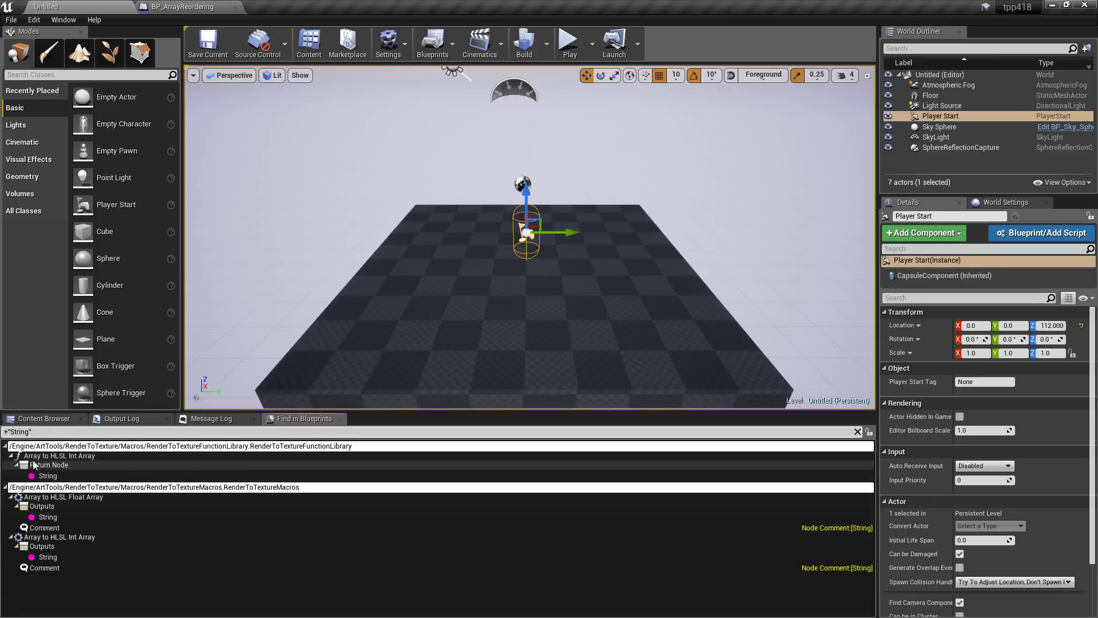
key("Delete")
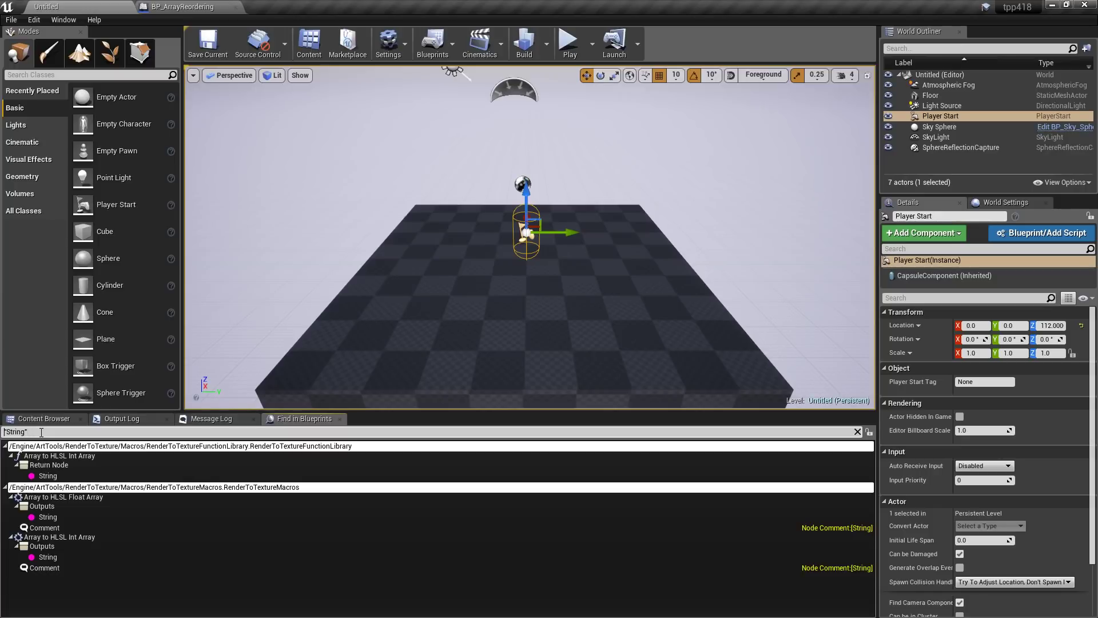
left_click(42, 432)
key("Return")
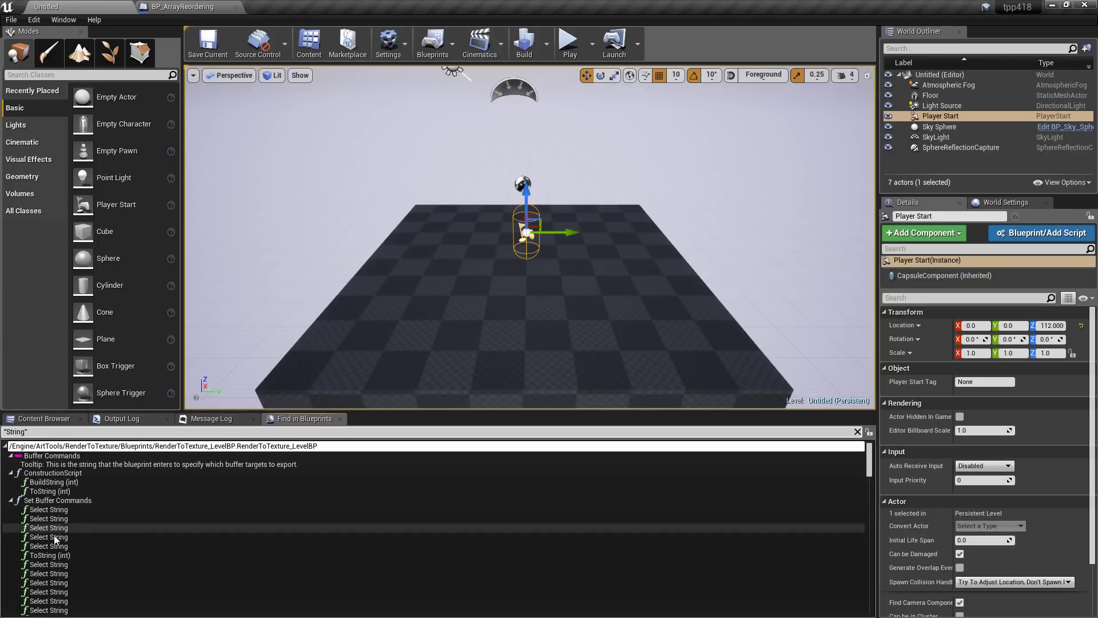
scroll(56, 585, "down", 10)
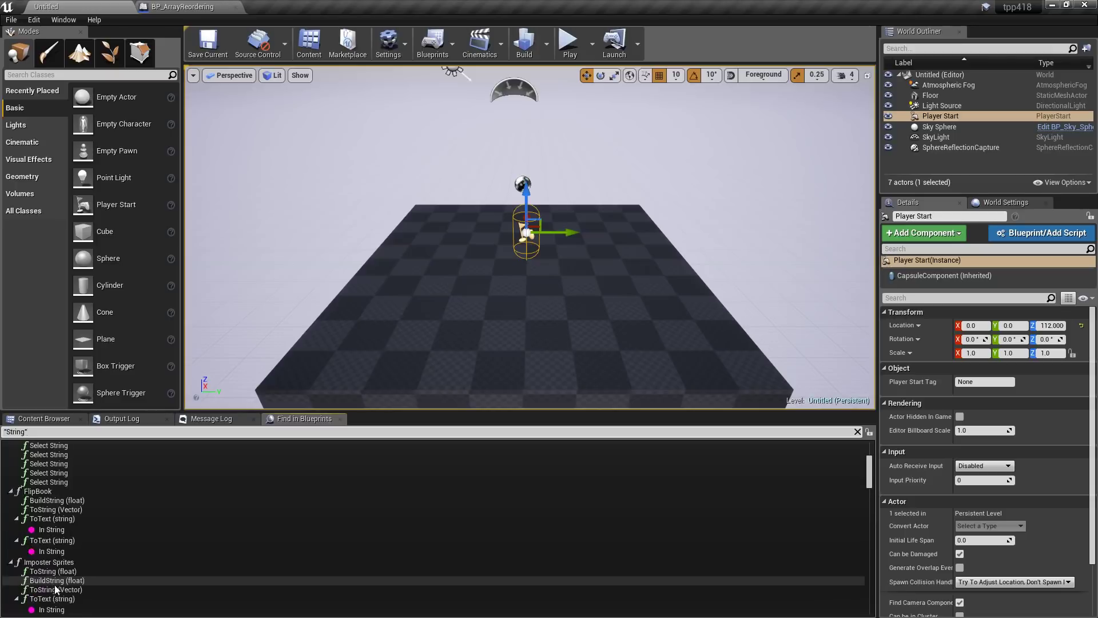
scroll(47, 581, "up", 10)
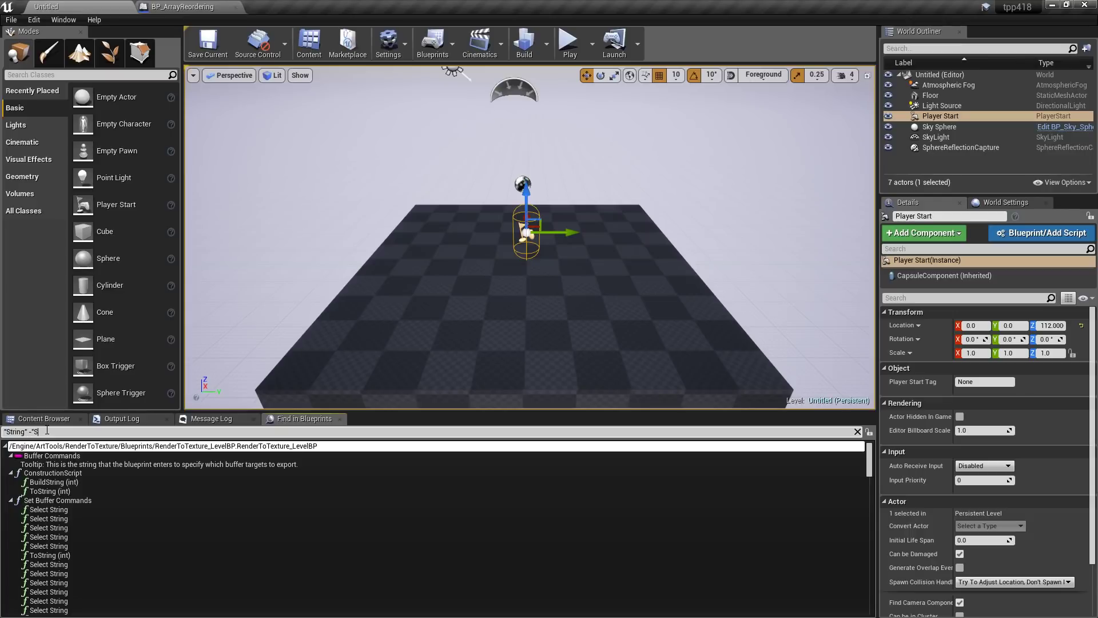
Exclude Select String matches by adding -"Select String" to the query
type("elec")
type("t String")
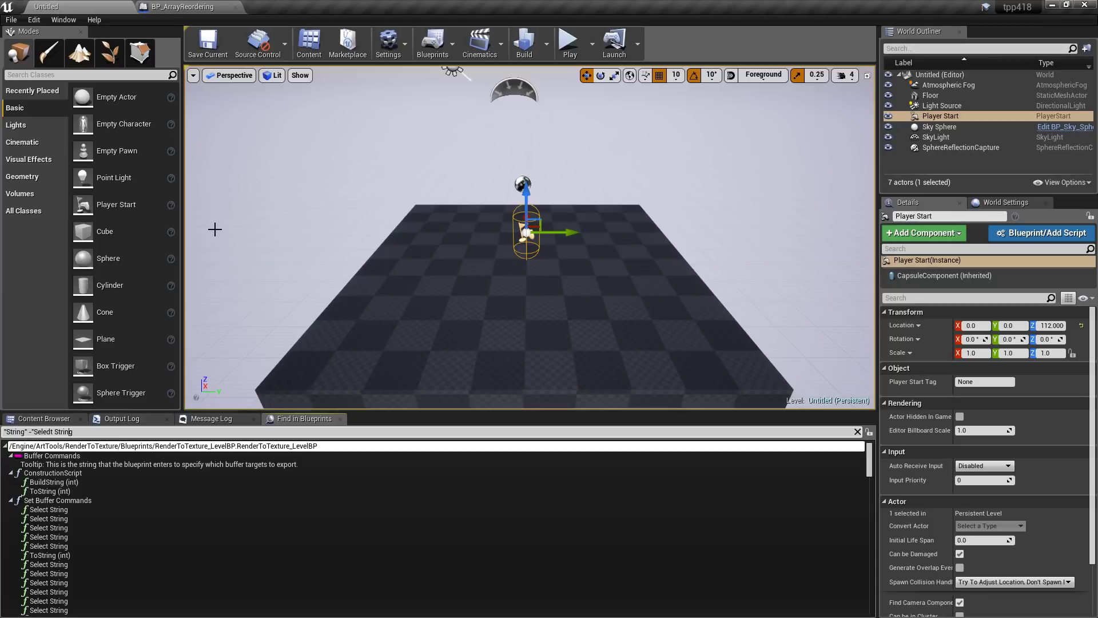
key("Left")
key("Left")
key("Left")
key("Left")
key("Left")
key("End")
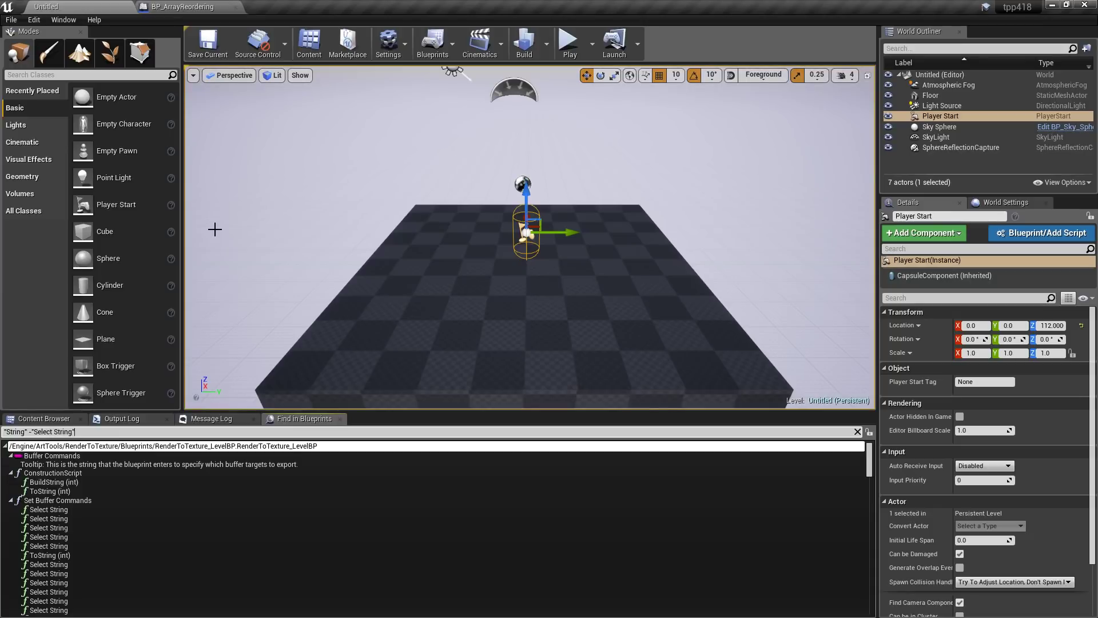
key("Return")
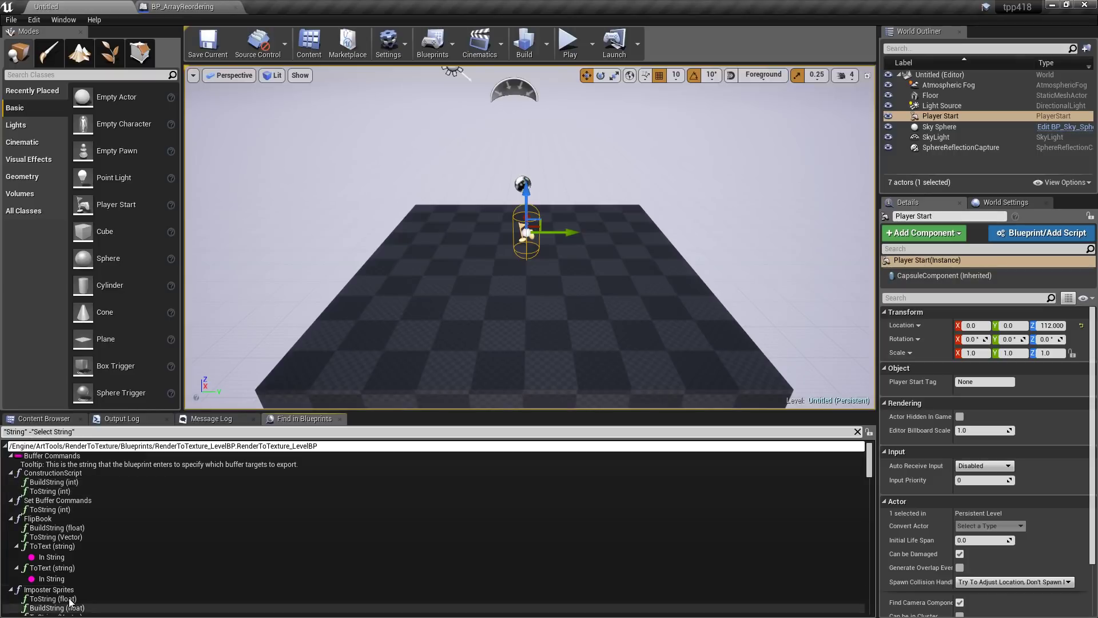
Clear the query and search all Blueprints for Print String again
left_click_drag(74, 431, 3, 432)
key("BackSpace")
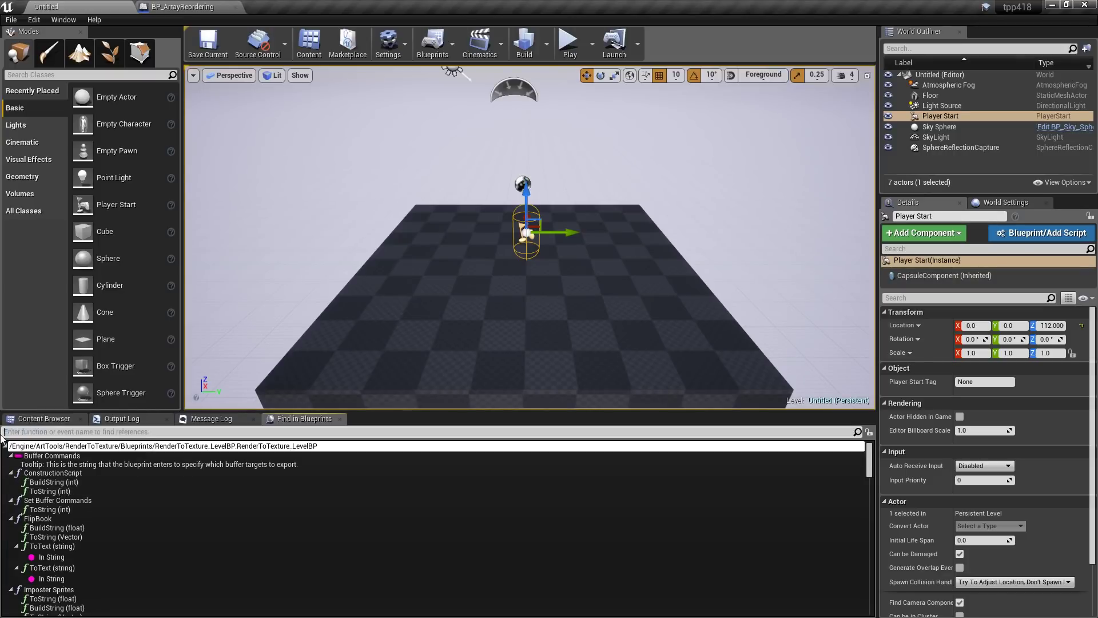
type("Print String")
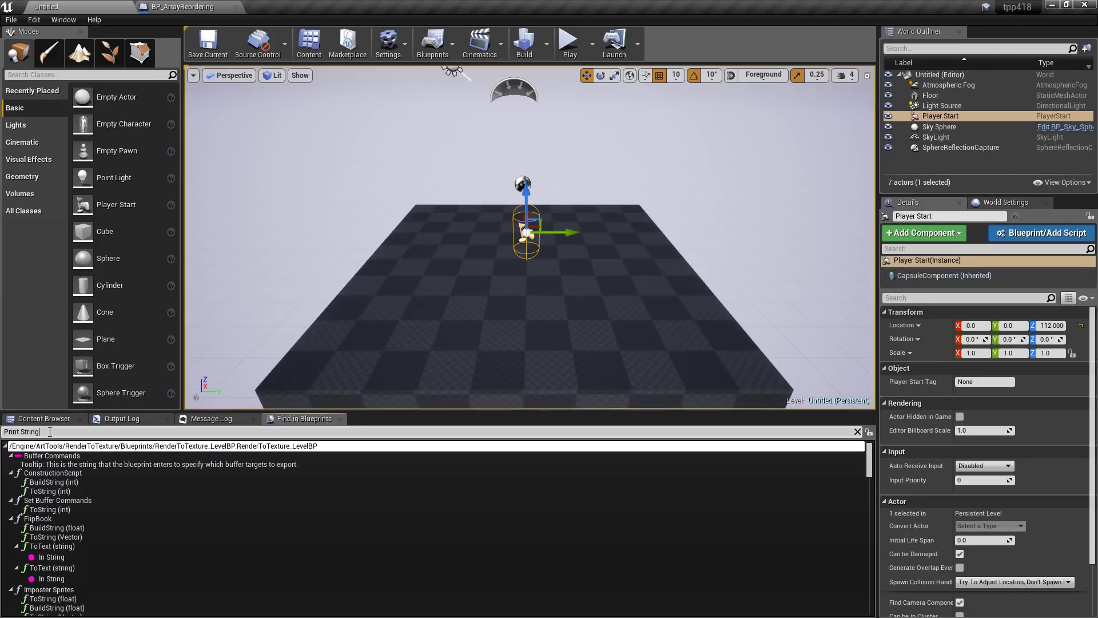
key("Return")
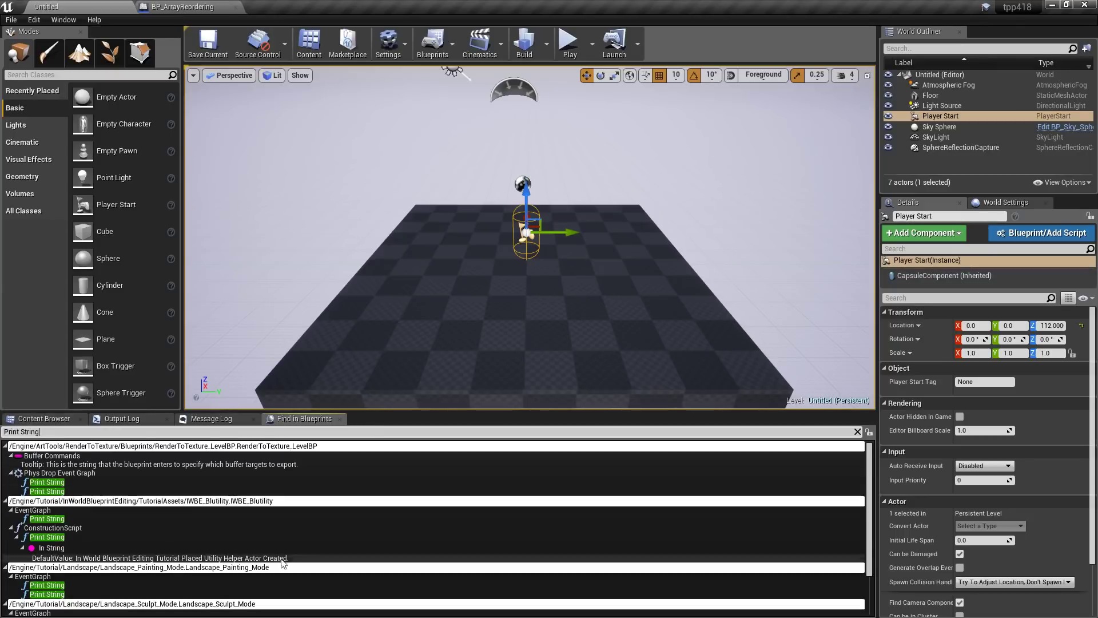
Give BP_ArrayReordering's Print String node the comment 'This is our comment, this is mine' and save
left_click(183, 6)
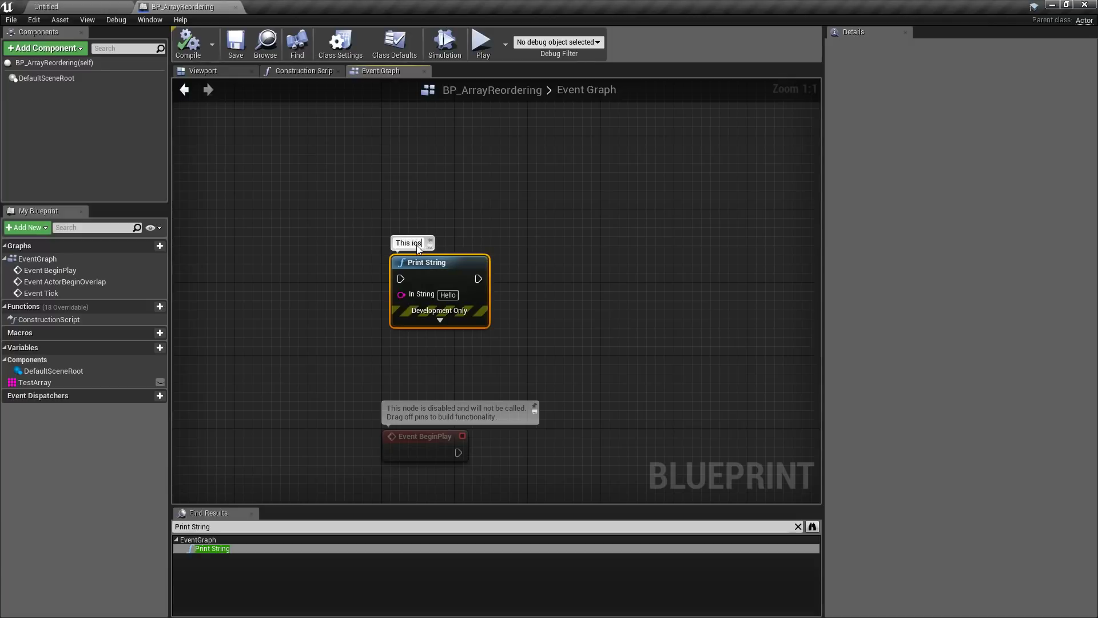
type("r comment, this ")
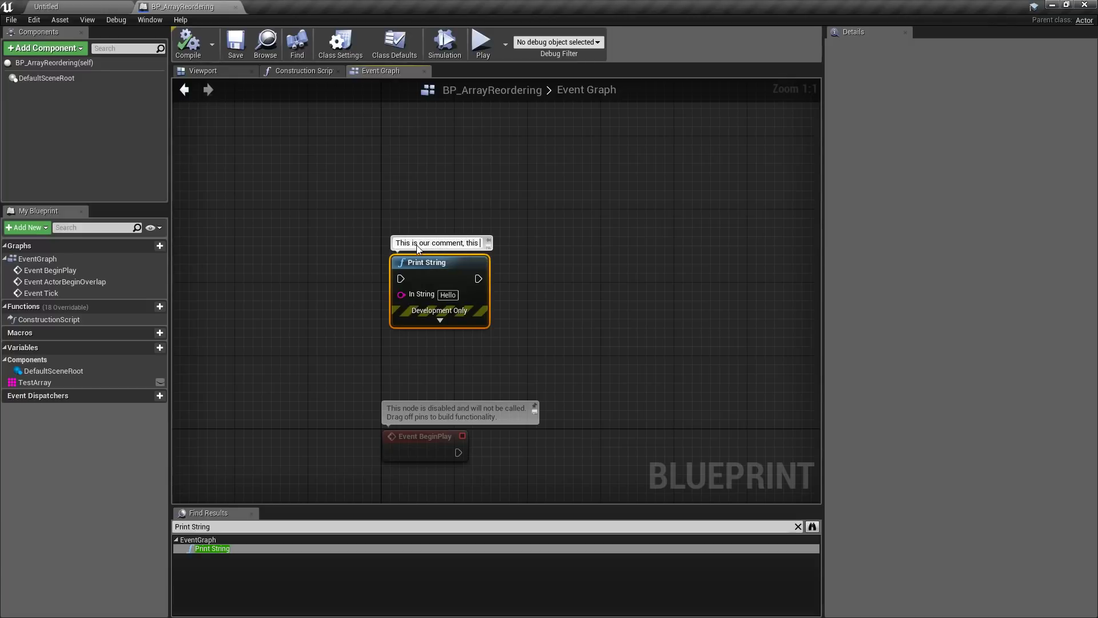
type("is mine")
key("Return")
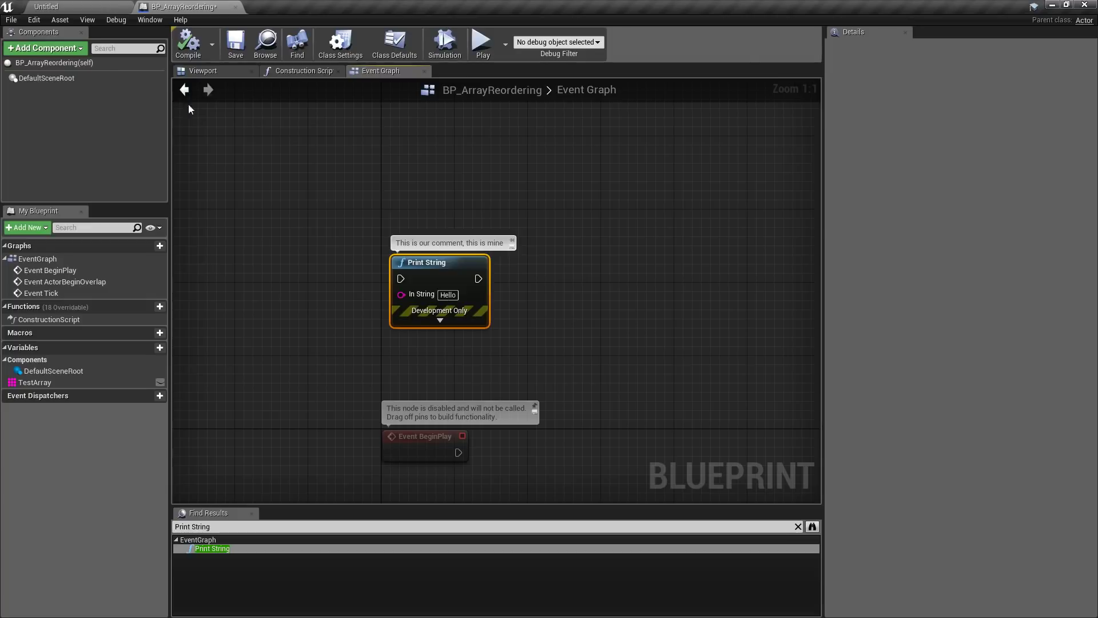
left_click(235, 42)
Back in the Untitled level, select BP_ArrayReordering's Print String result showing its new node comment
left_click(95, 6)
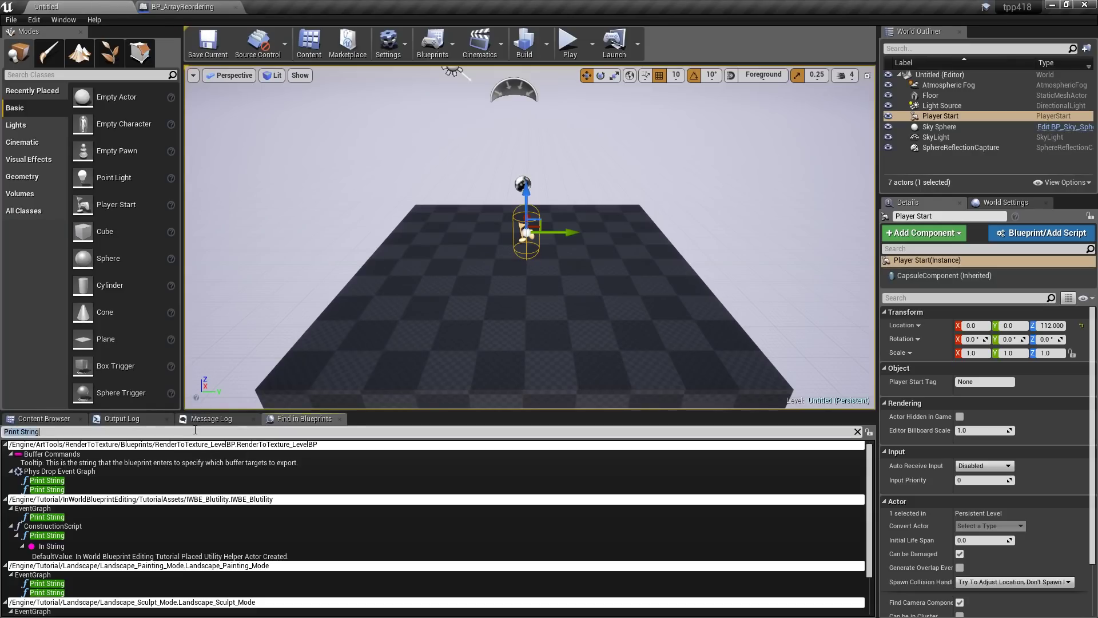
scroll(315, 536, "down", 3)
left_click(79, 611)
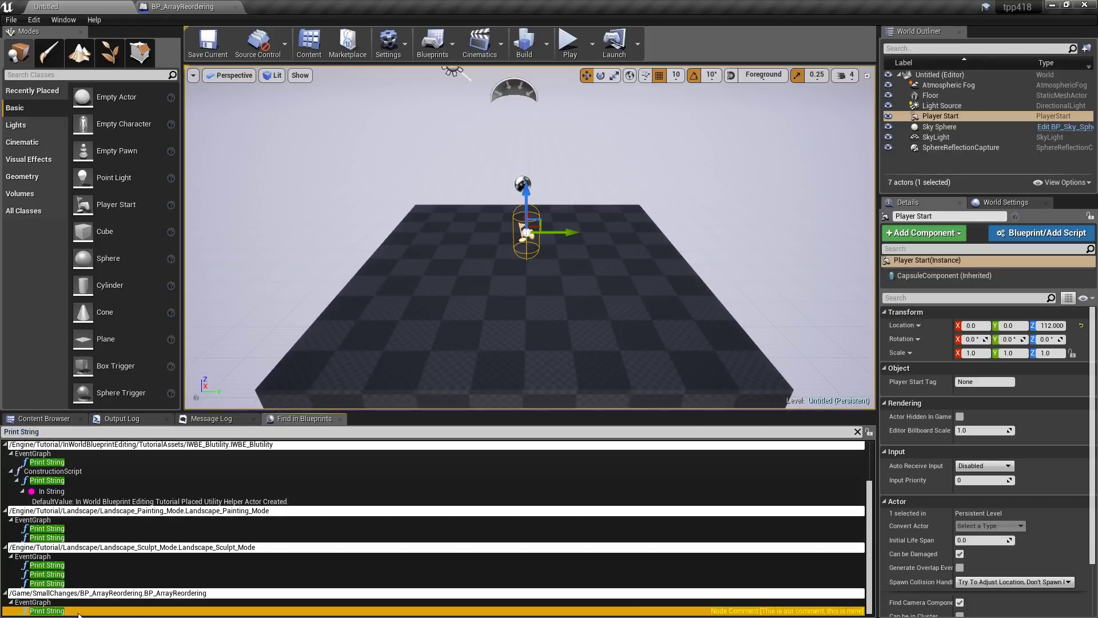
key("Up")
key("Up")
key("Up")
key("Up")
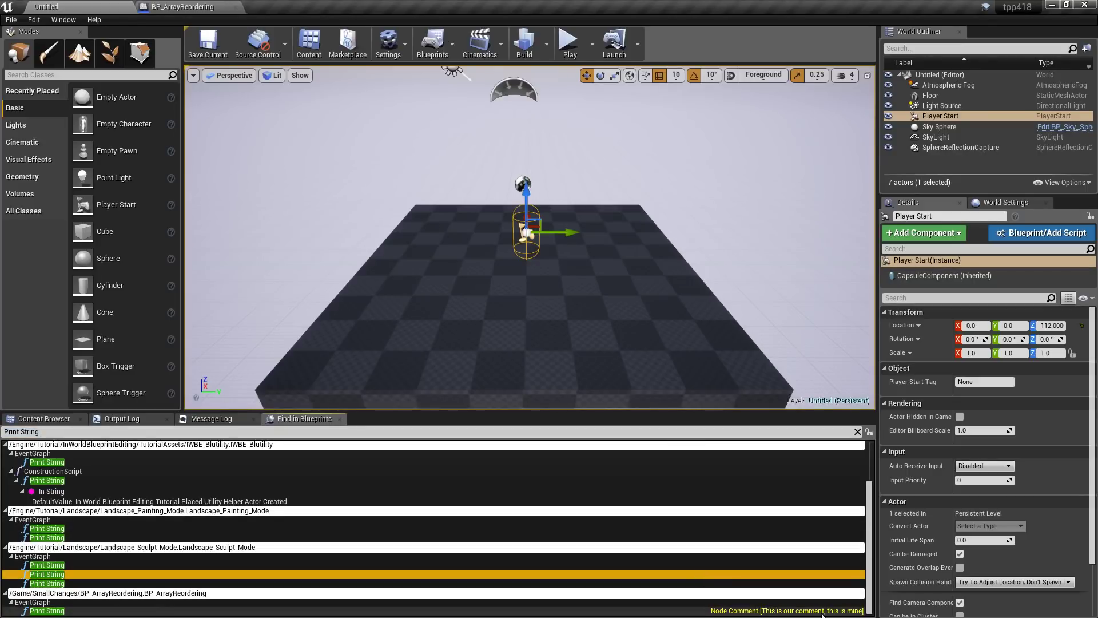
scroll(763, 577, "up", 3)
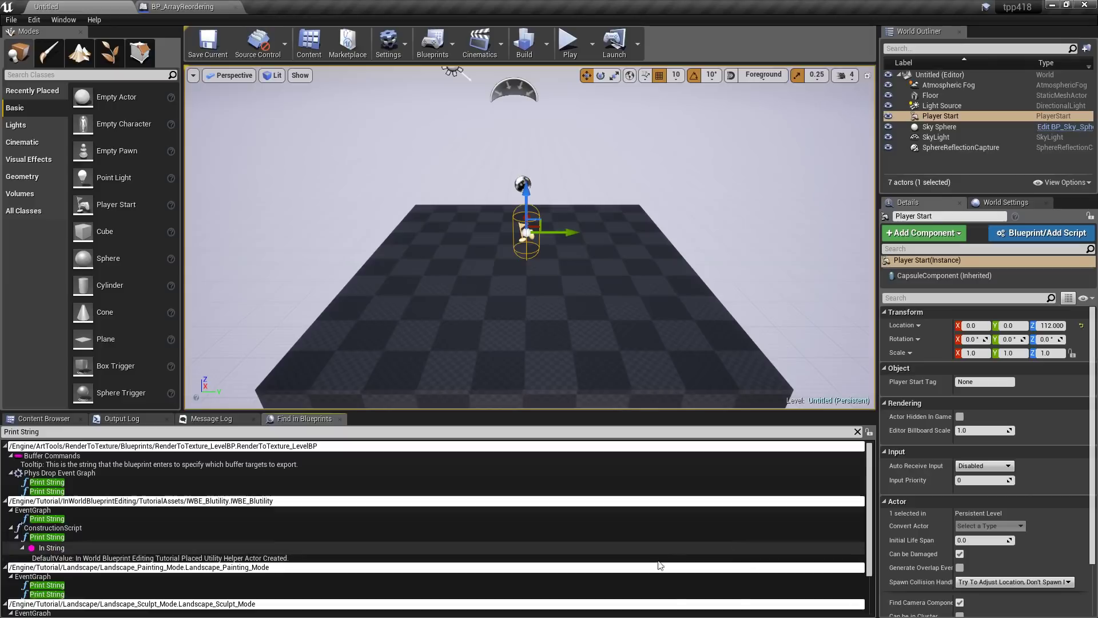
scroll(750, 570, "down", 3)
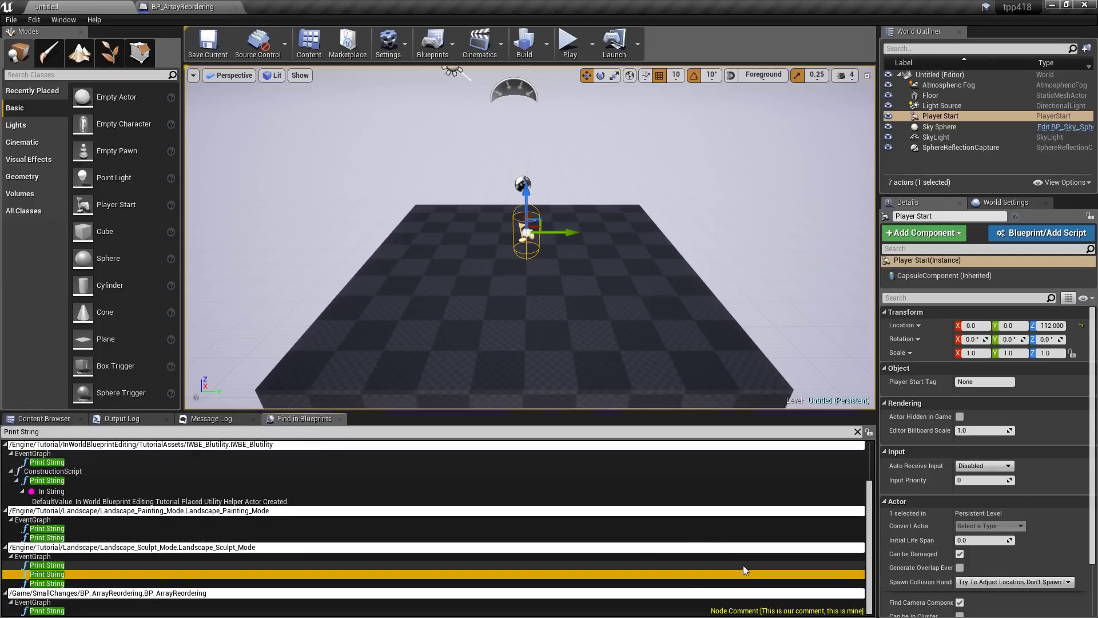